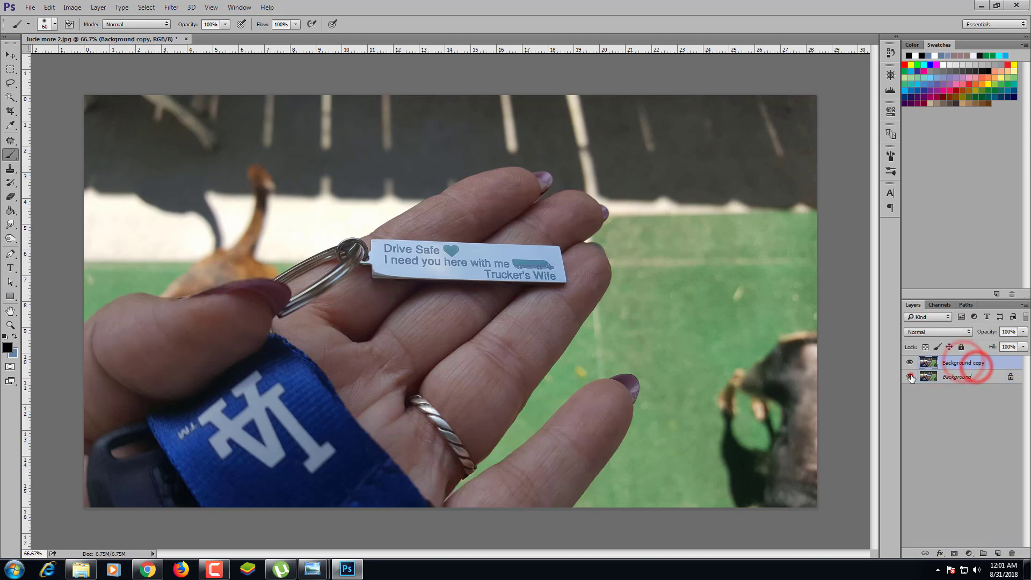
Hide the original Background layer and start a Pen path along the thumb and hand's top edge.
click(910, 376)
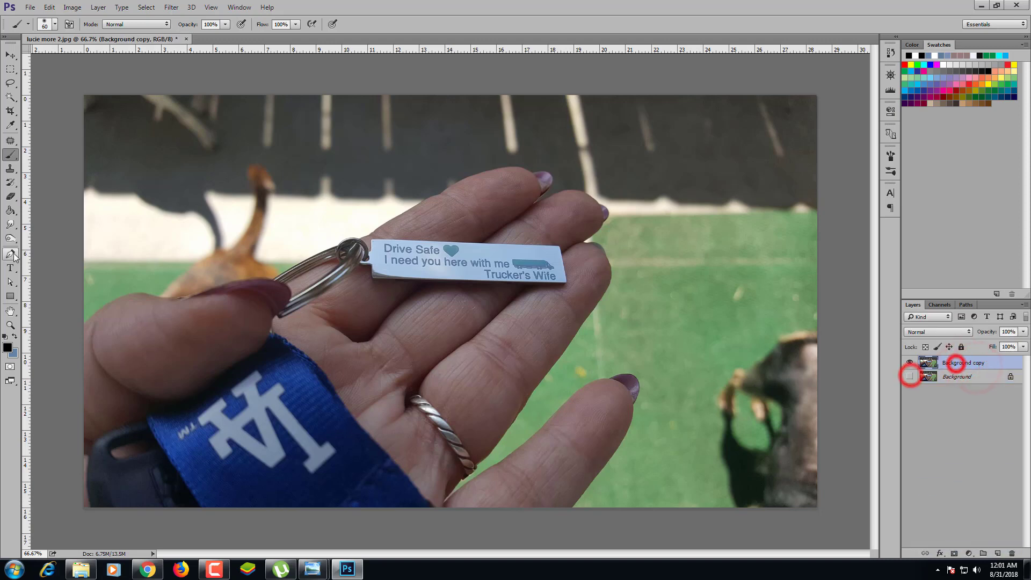
click(11, 254)
click(83, 325)
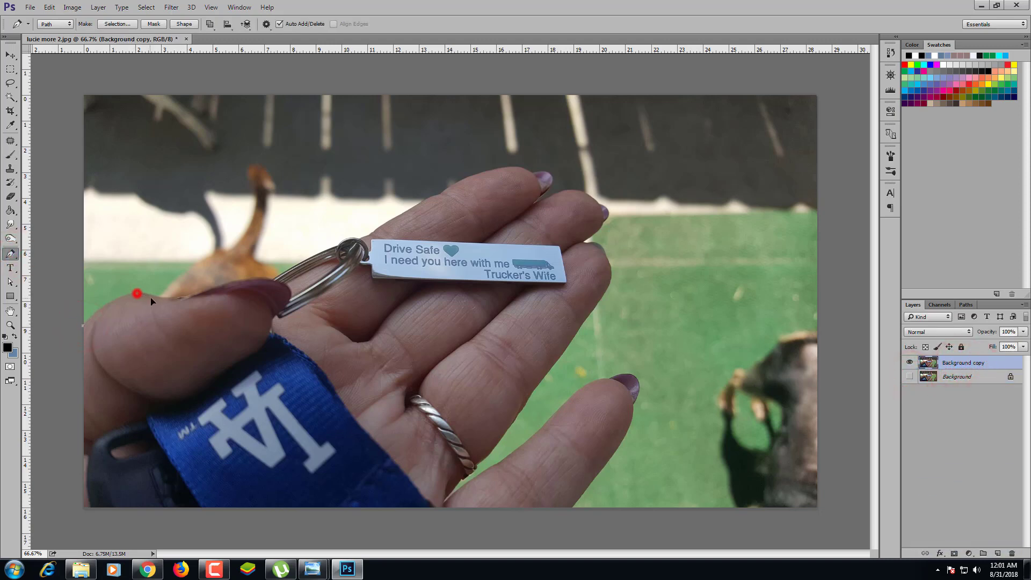
drag(137, 294, 270, 294)
click(271, 279)
drag(336, 246, 374, 246)
click(372, 231)
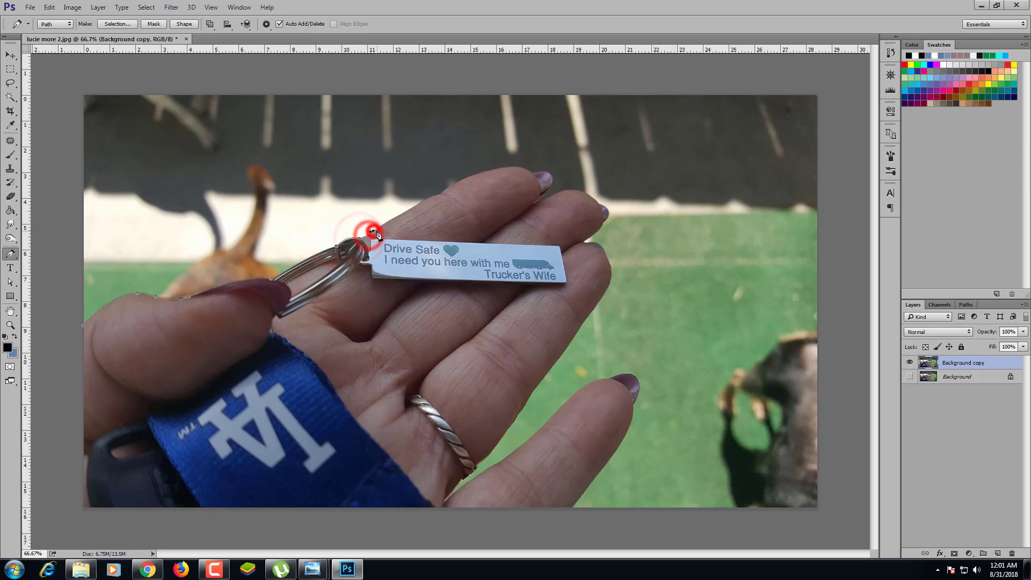
click(425, 200)
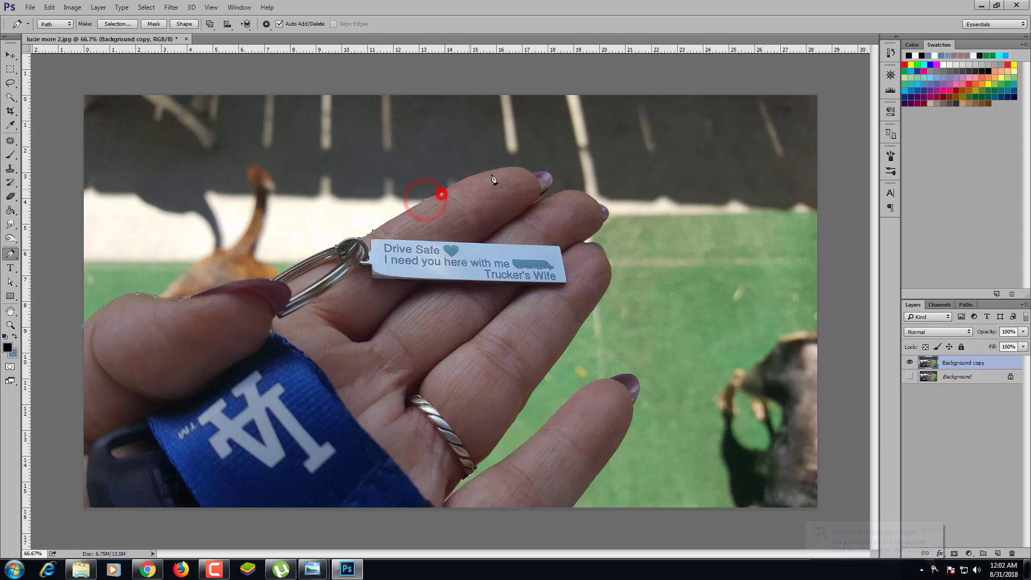
At 100% zoom, trace the path along the top finger and around its fingernail.
click(890, 75)
click(862, 129)
click(427, 202)
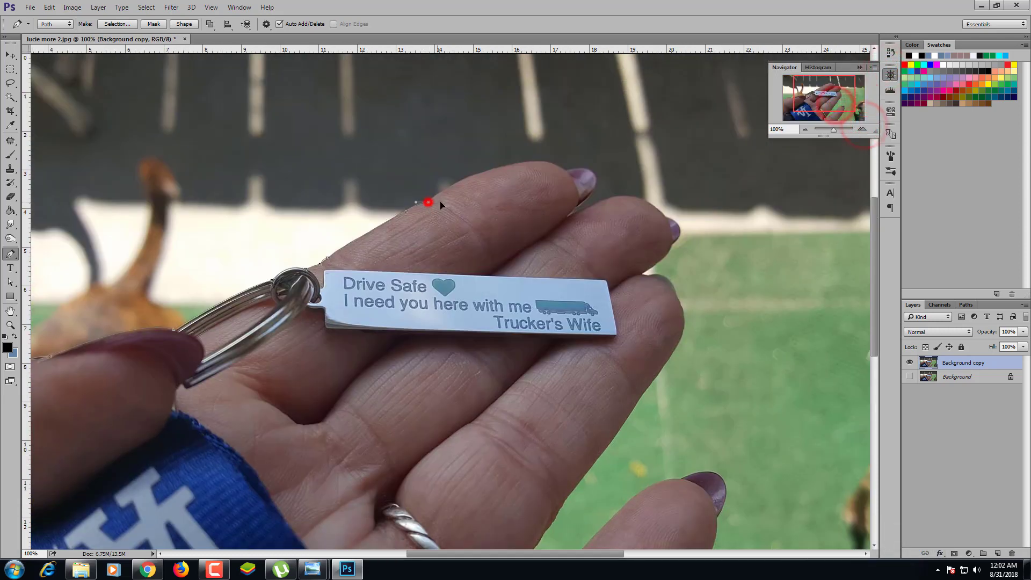
drag(523, 162, 574, 157)
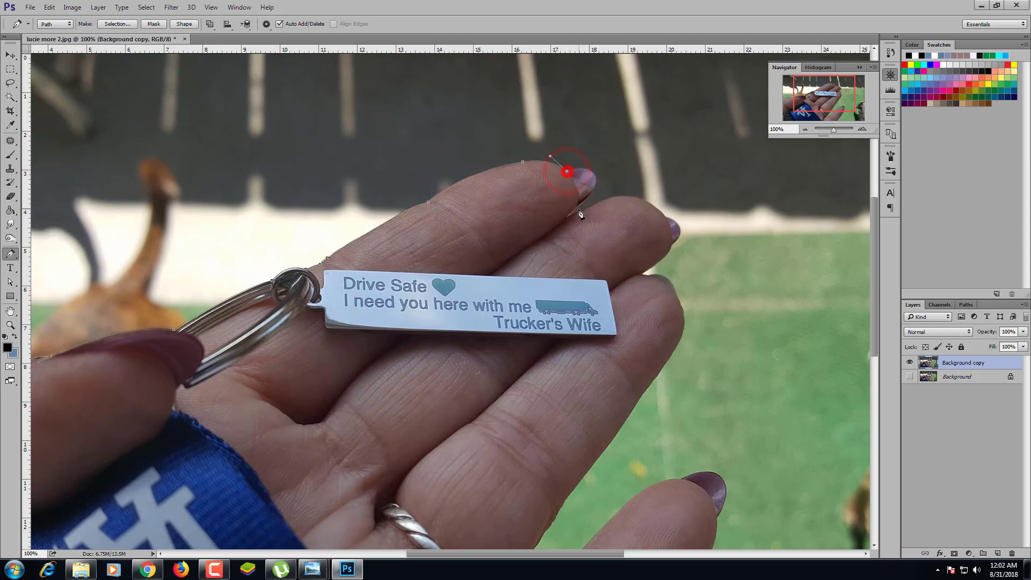
drag(567, 216, 536, 260)
alt+click(577, 208)
key(ctrl+z)
click(666, 218)
drag(671, 244, 648, 265)
click(649, 270)
Continue the path down the next finger to where the fingers meet near the ring finger.
mouse_move(677, 298)
mouse_down()
mouse_move(685, 329)
mouse_move(662, 373)
mouse_up()
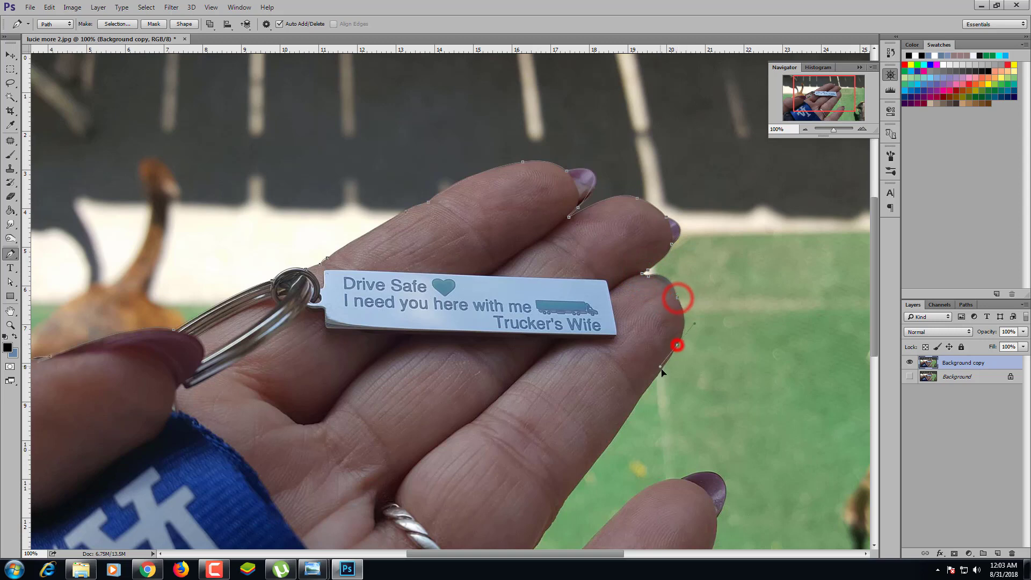
click(643, 395)
drag(623, 424, 608, 454)
click(569, 494)
scroll(569, 495, down, 3)
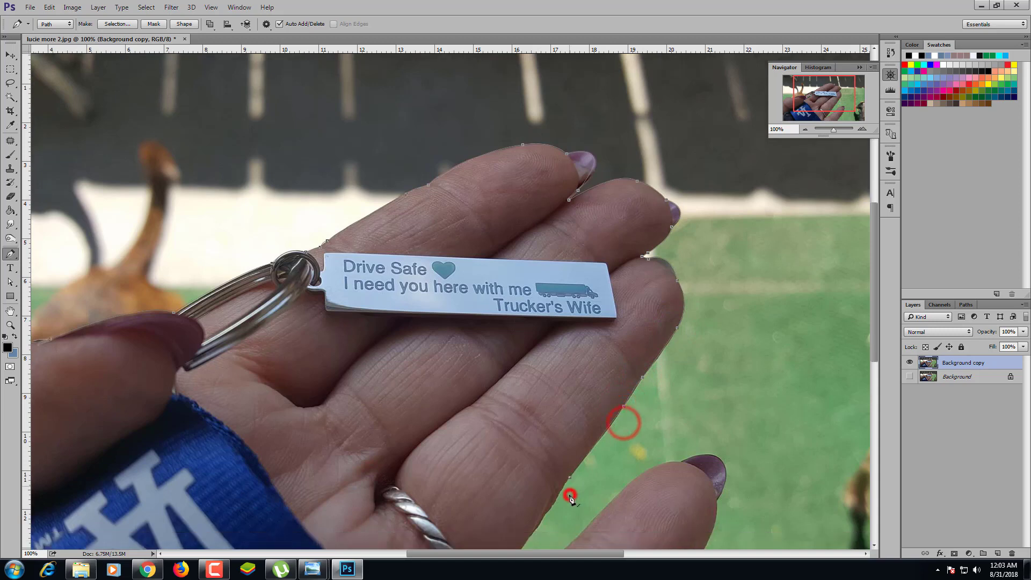
click(546, 462)
click(528, 486)
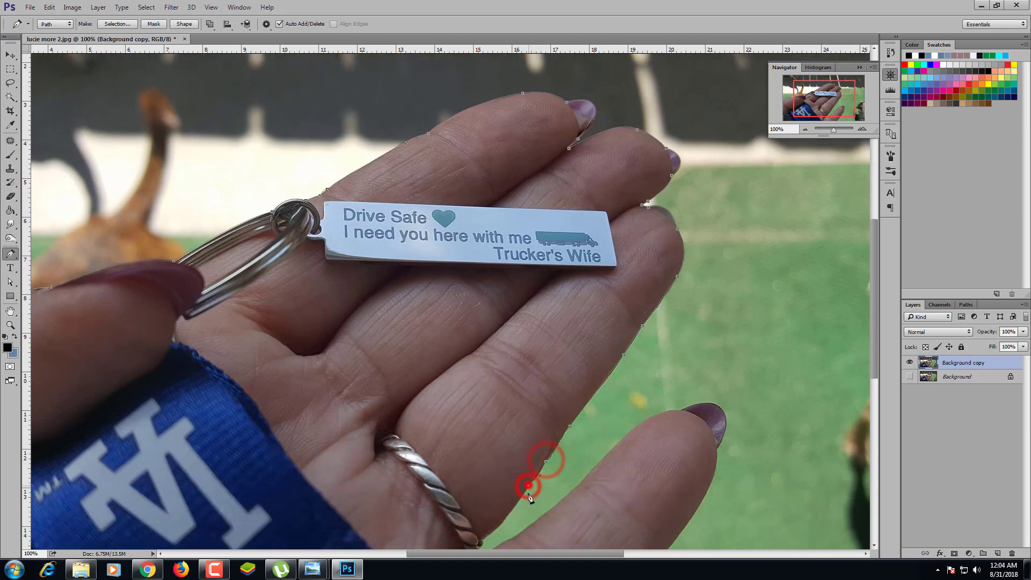
click(482, 542)
scroll(461, 543, down, 1)
scroll(455, 544, down, 1)
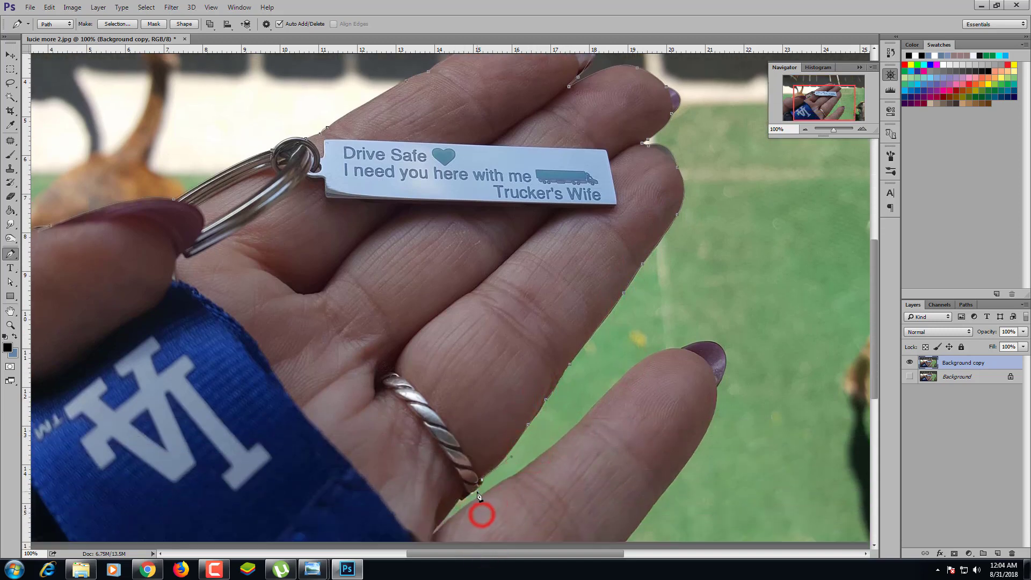
drag(480, 486, 463, 507)
click(444, 521)
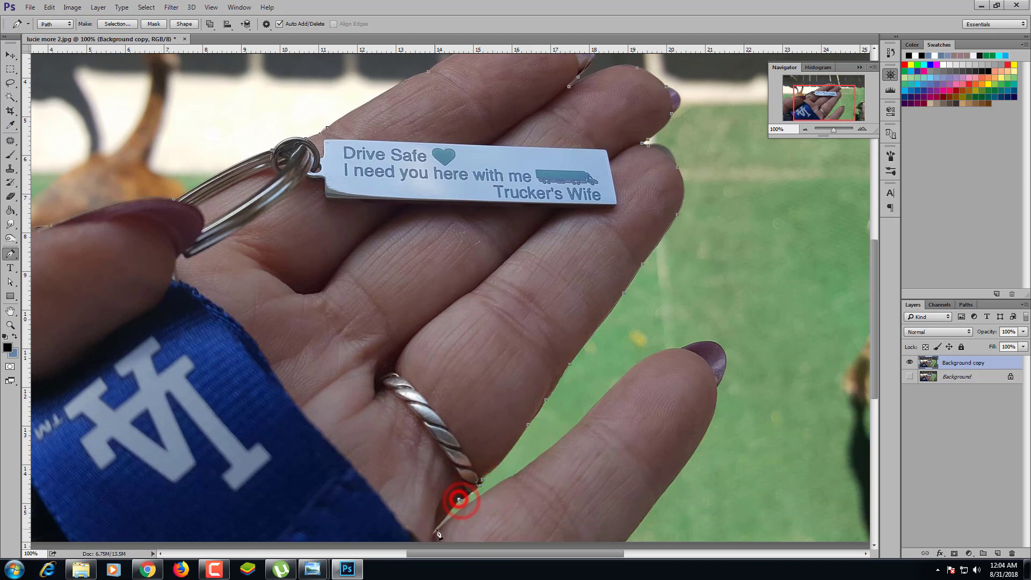
Trace up and around the little finger, then along the image's bottom edge.
click(515, 474)
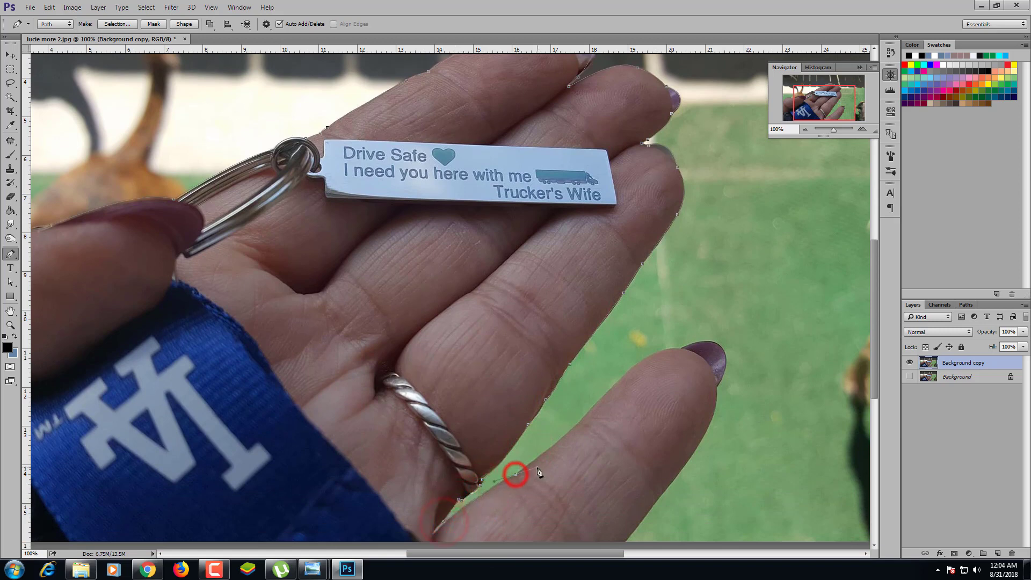
click(566, 434)
click(626, 372)
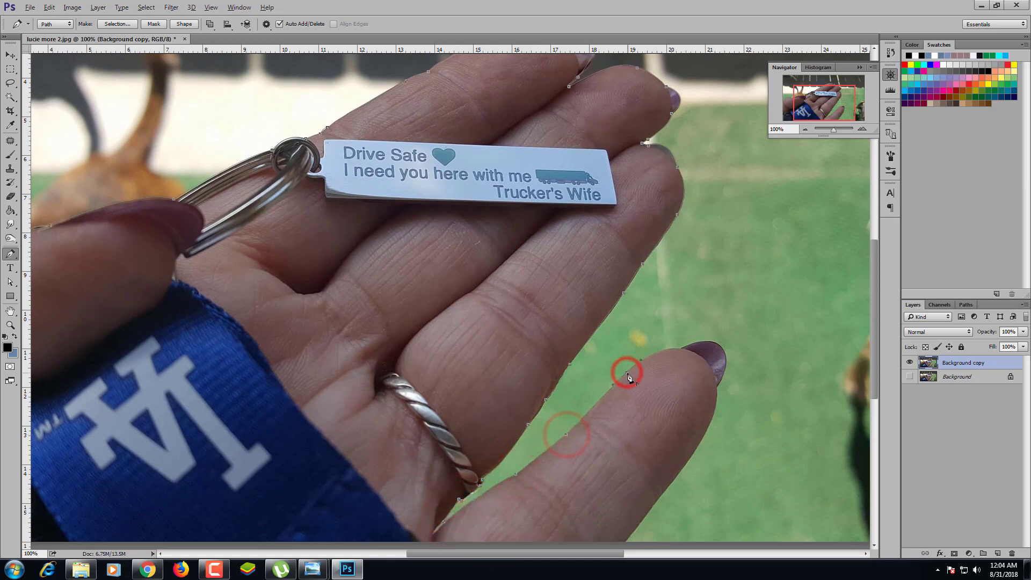
click(680, 348)
drag(717, 387, 689, 460)
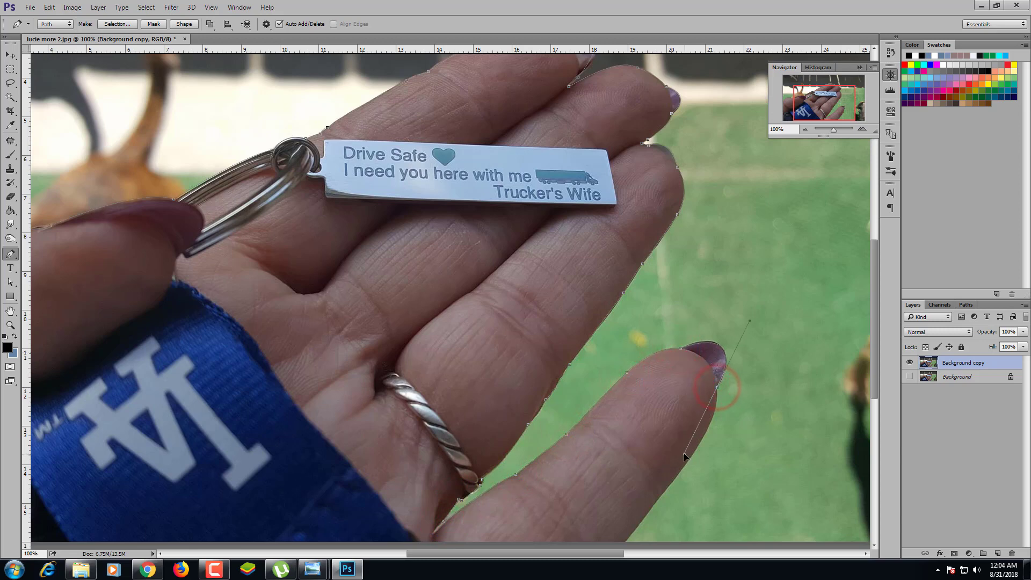
click(691, 459)
scroll(644, 483, down, 3)
scroll(628, 472, down, 2)
click(624, 454)
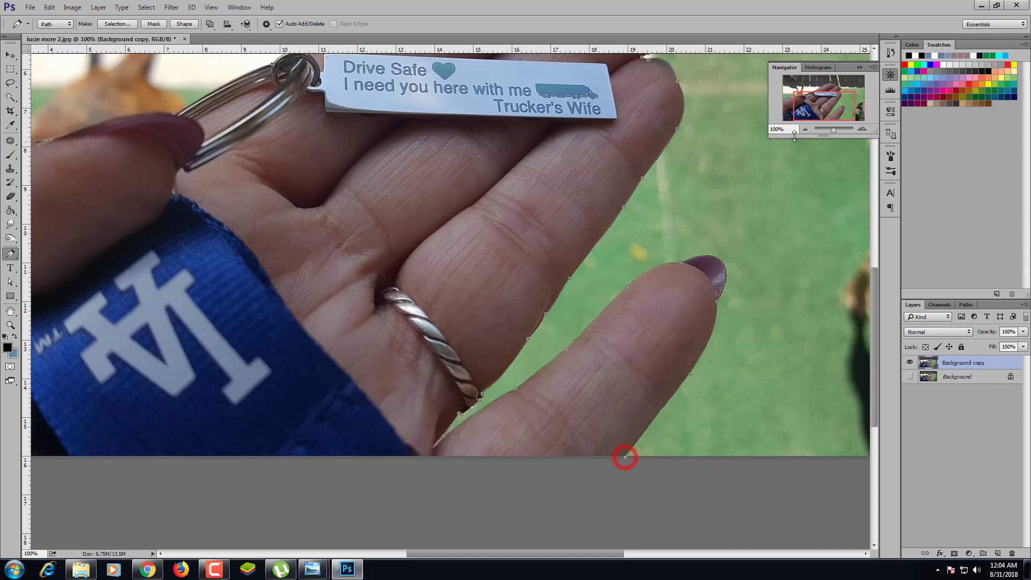
click(805, 129)
click(83, 508)
Close the hand path and load it as a selection for a layer mask.
click(84, 325)
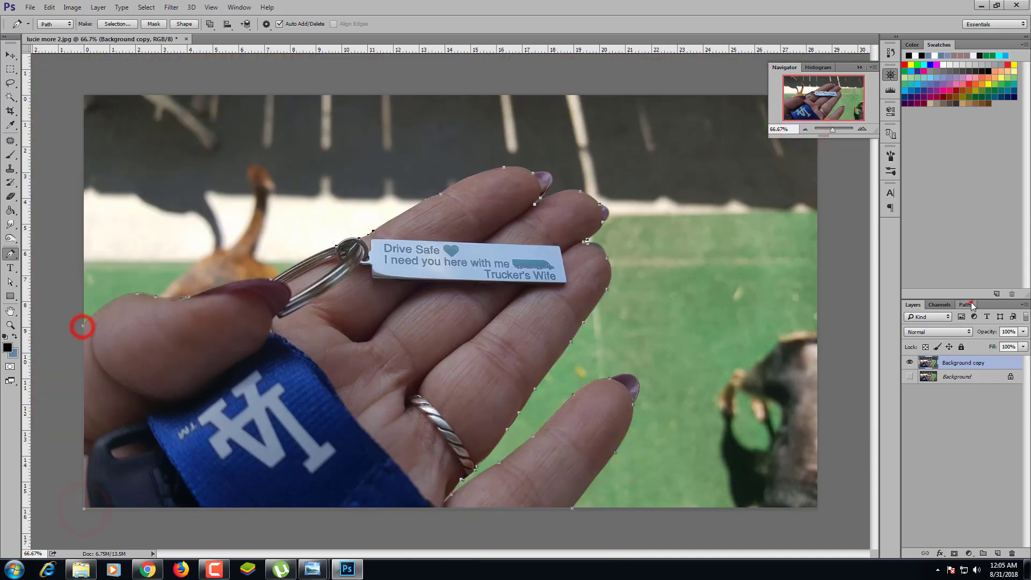
click(966, 305)
ctrl+click(911, 318)
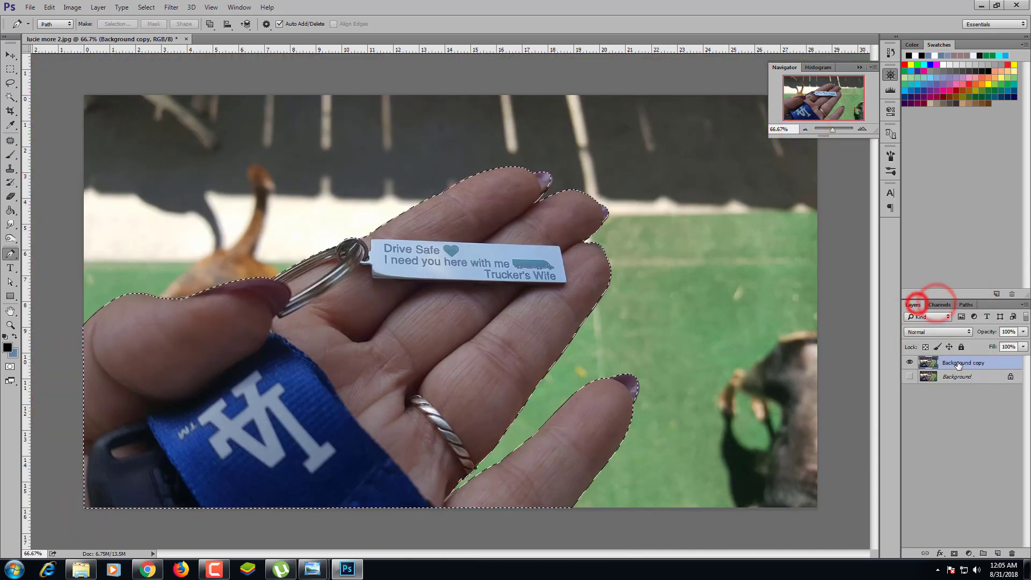
click(955, 553)
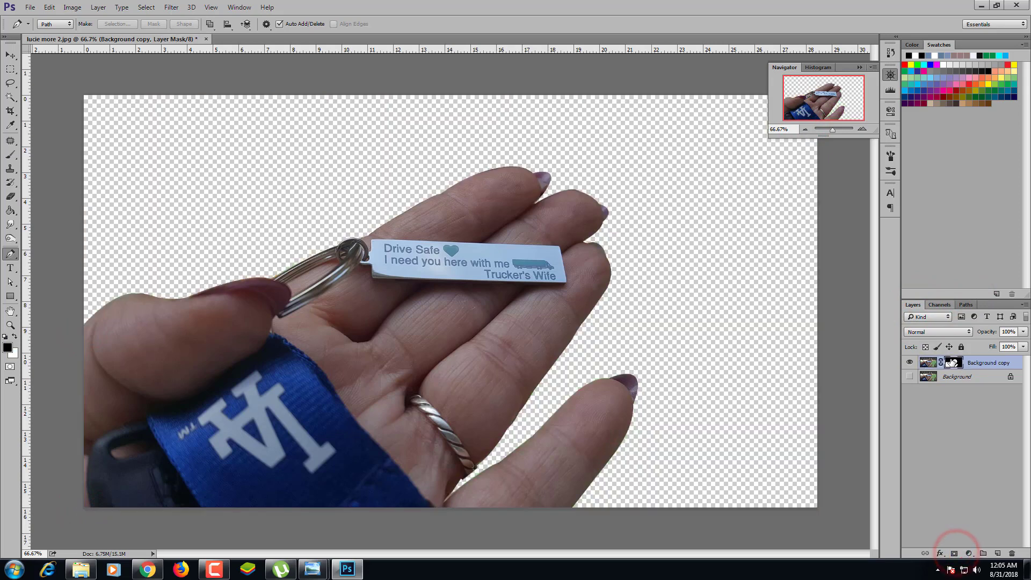
Refine the mask with Shift Edge -72 and Smooth 12, outputting to a new layer.
right_click(951, 365)
click(922, 454)
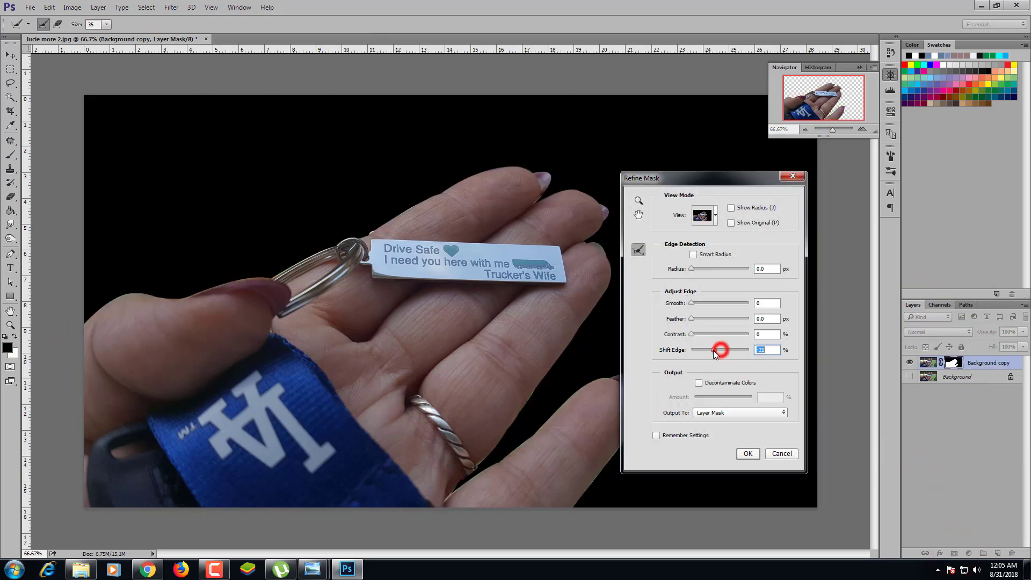
drag(714, 353, 699, 350)
drag(693, 306, 698, 304)
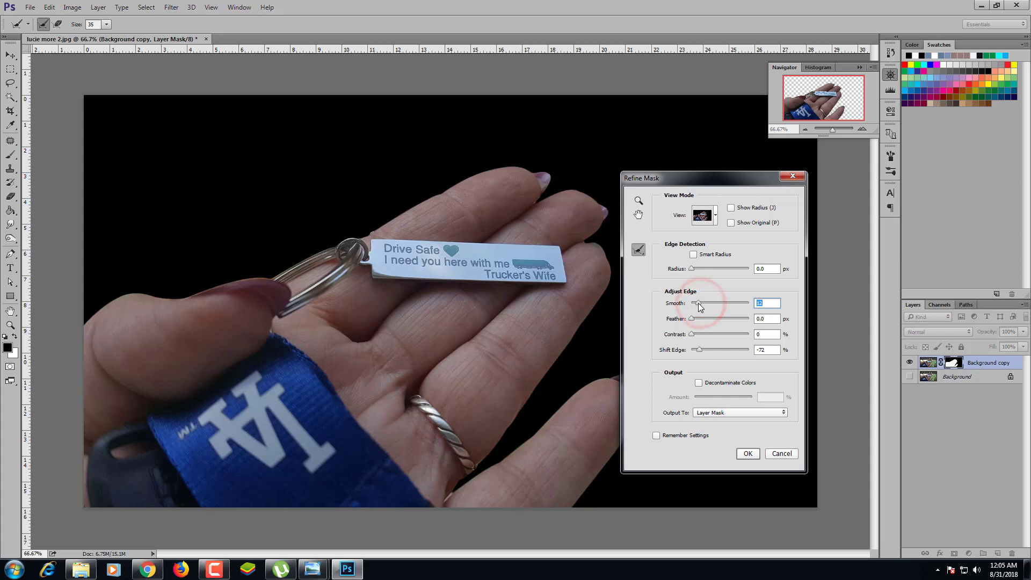
click(750, 412)
click(722, 433)
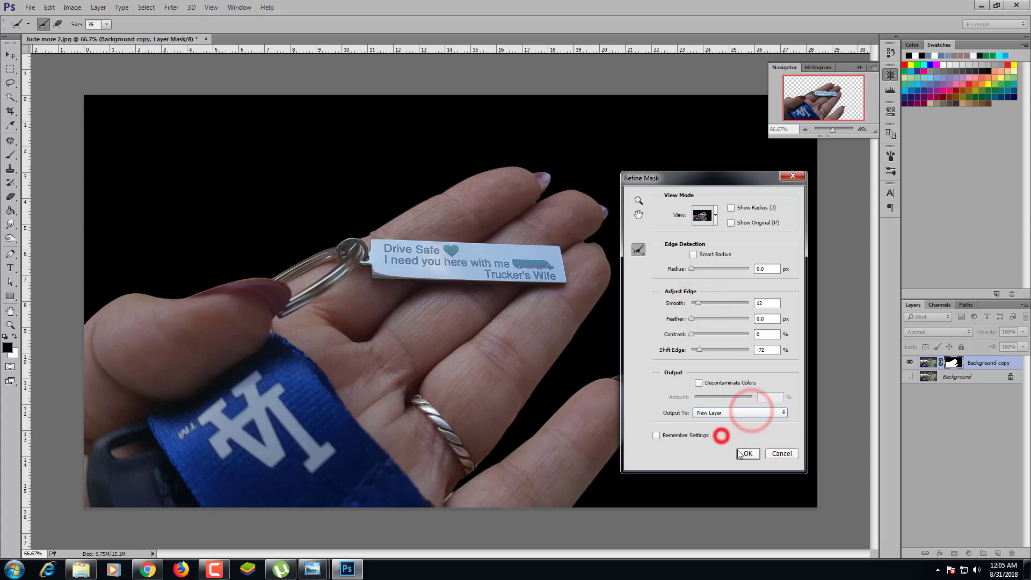
click(748, 454)
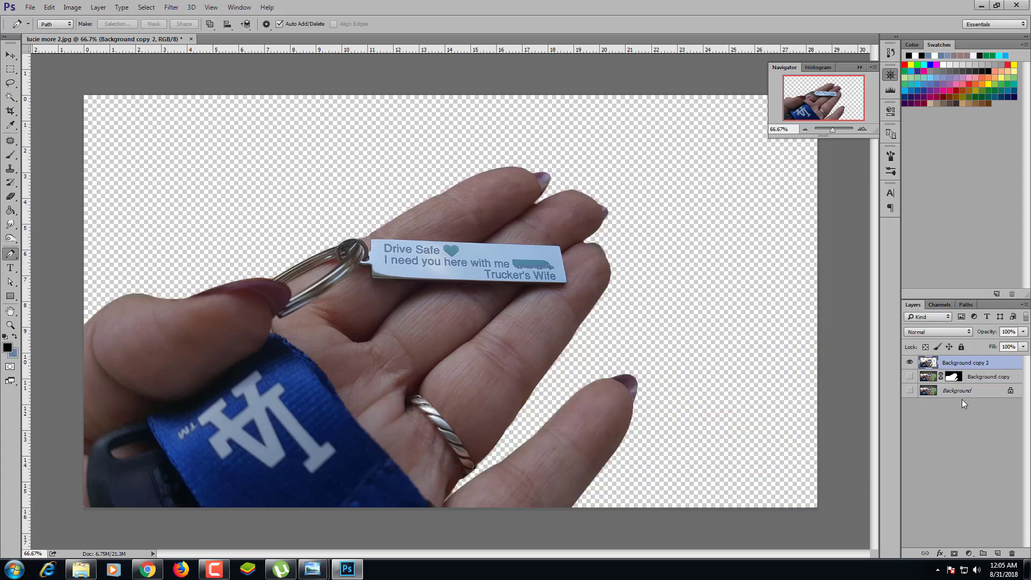
Zoom to 200% and begin a Pen path along the key ring's outer wire.
click(861, 129)
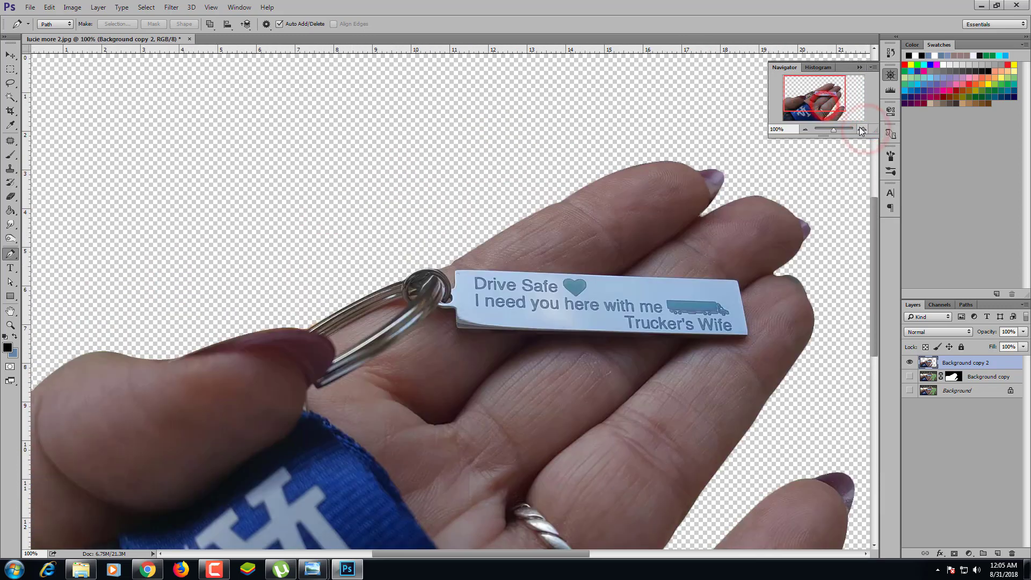
click(861, 128)
scroll(376, 215, left, 4)
scroll(214, 242, left, 1)
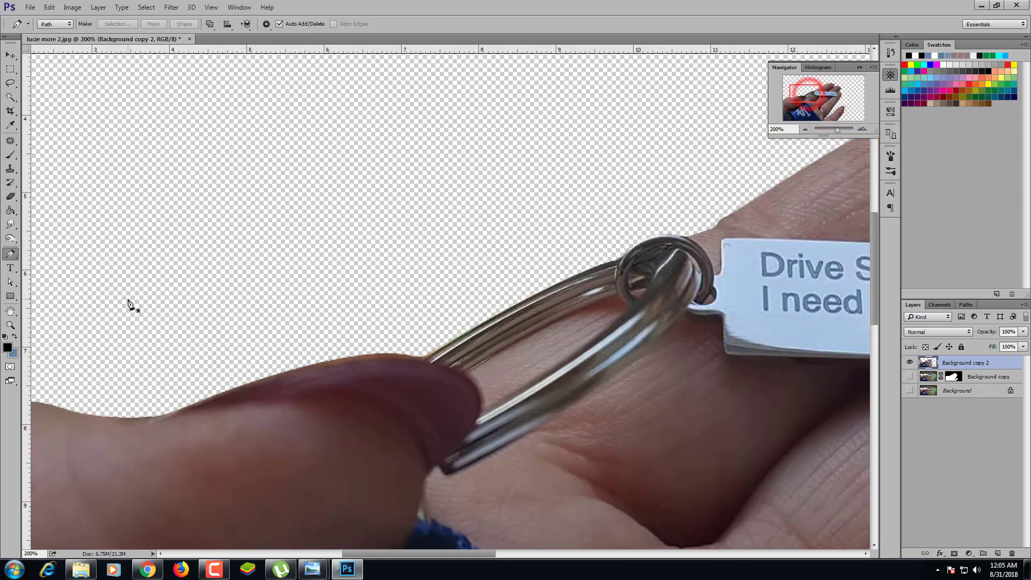
click(438, 466)
click(448, 475)
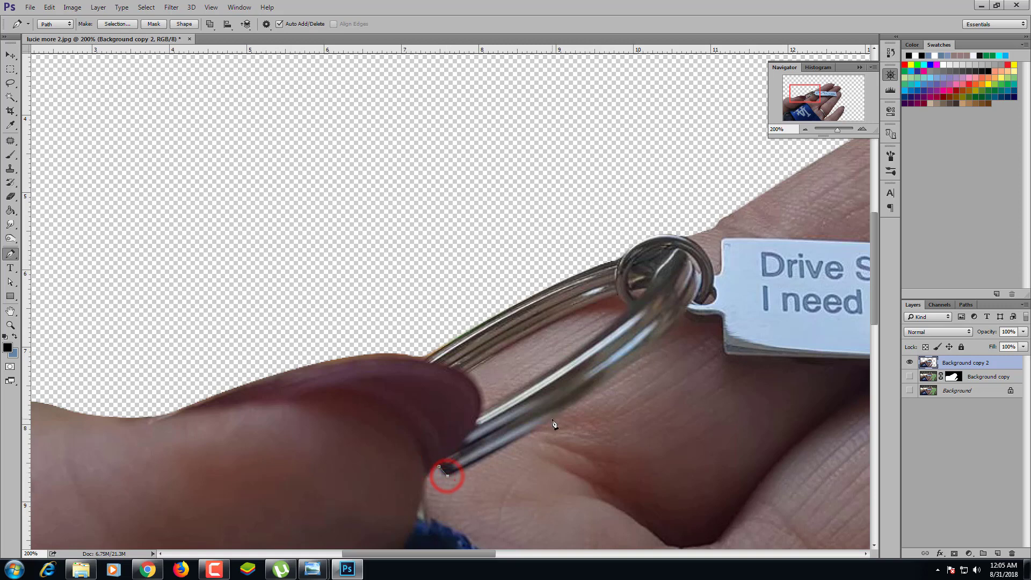
drag(619, 379, 630, 356)
click(681, 317)
Curve the path over the small ring, along the inner edge, and close it around the ring.
drag(673, 235, 610, 218)
drag(623, 257, 603, 286)
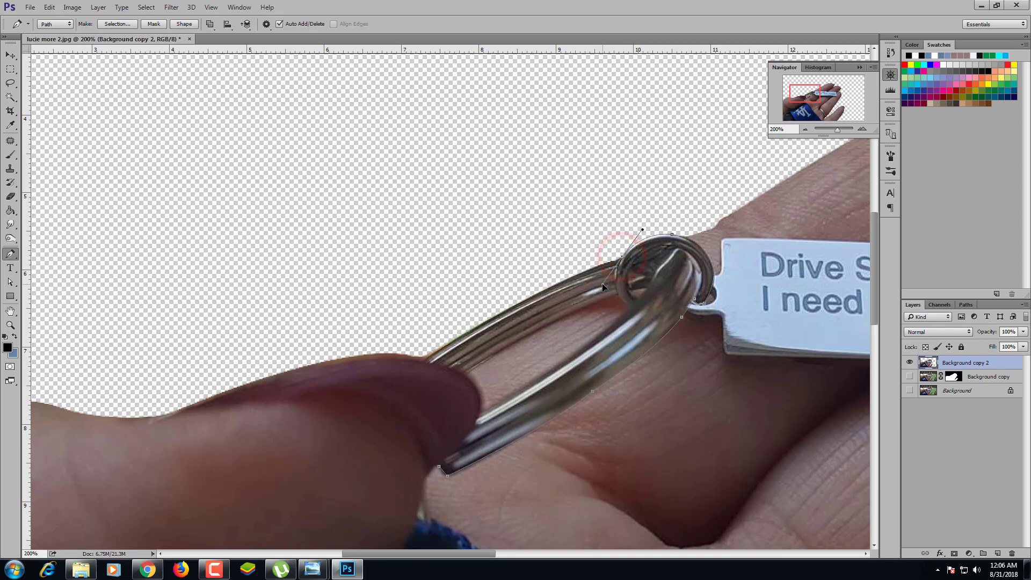
drag(427, 357, 323, 425)
alt+click(426, 359)
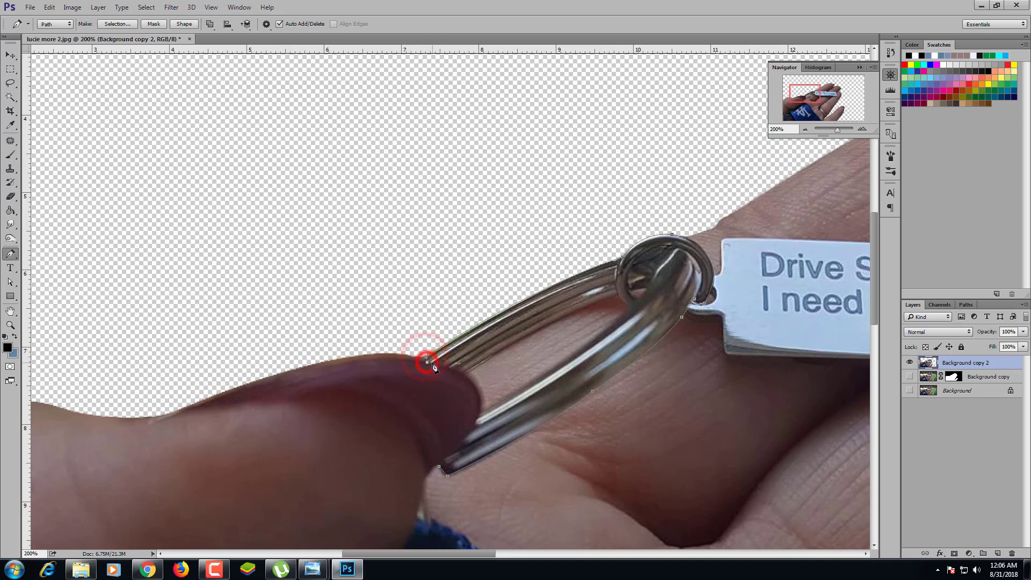
click(466, 372)
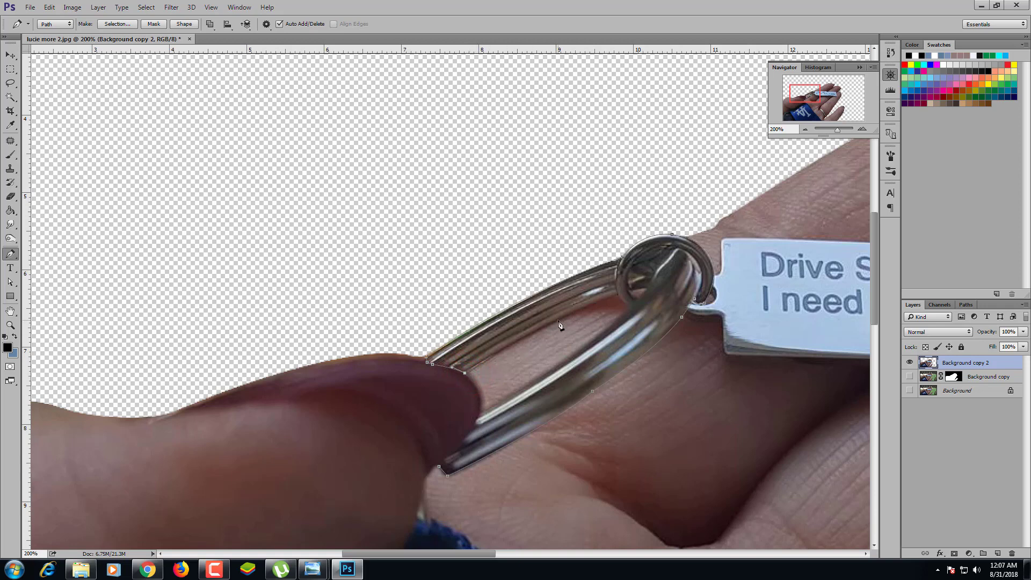
drag(574, 317, 581, 315)
drag(483, 412, 428, 445)
drag(420, 474, 411, 494)
Turn the ring path into a selection and copy the ring onto its own layer.
click(965, 304)
ctrl+click(913, 315)
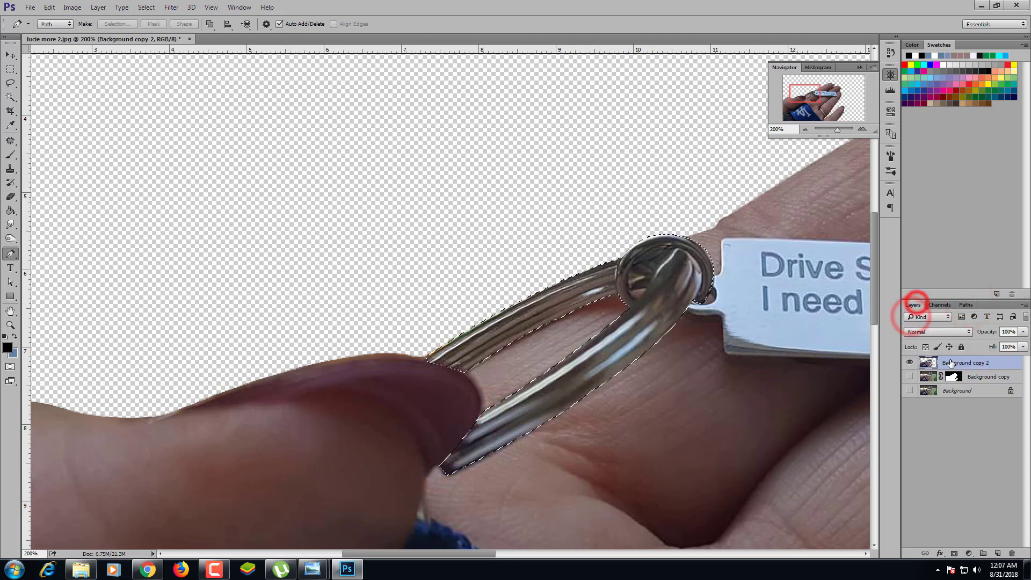
click(10, 69)
right_click(642, 304)
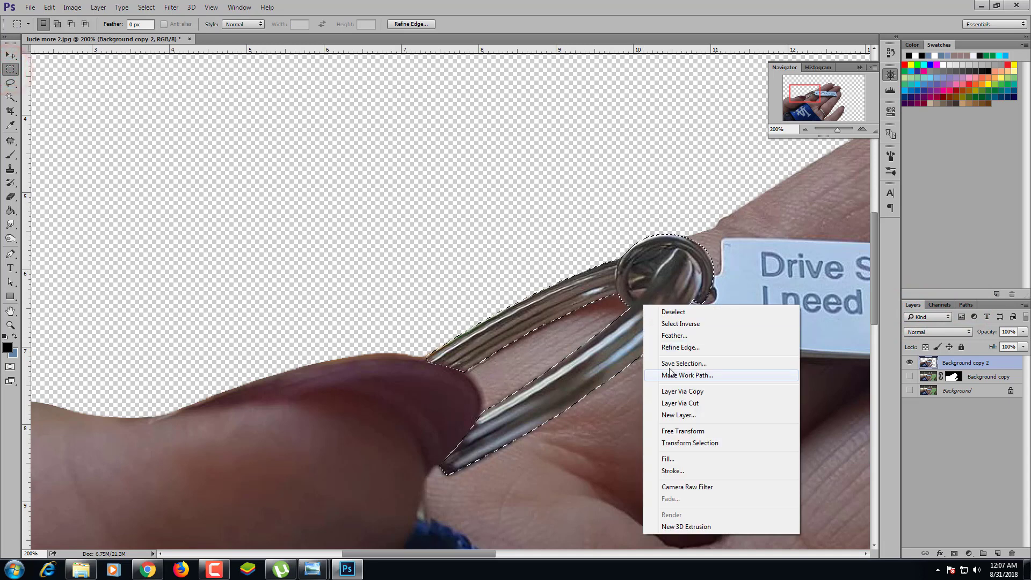
click(674, 392)
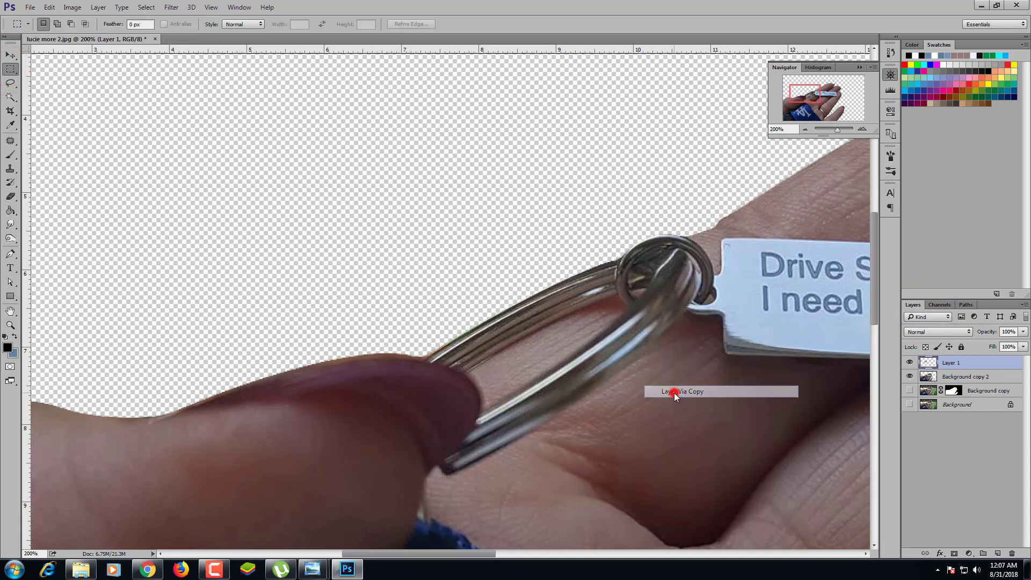
Add a Selective Color adjustment and shift the Yellows toward cyan.
click(968, 553)
click(797, 150)
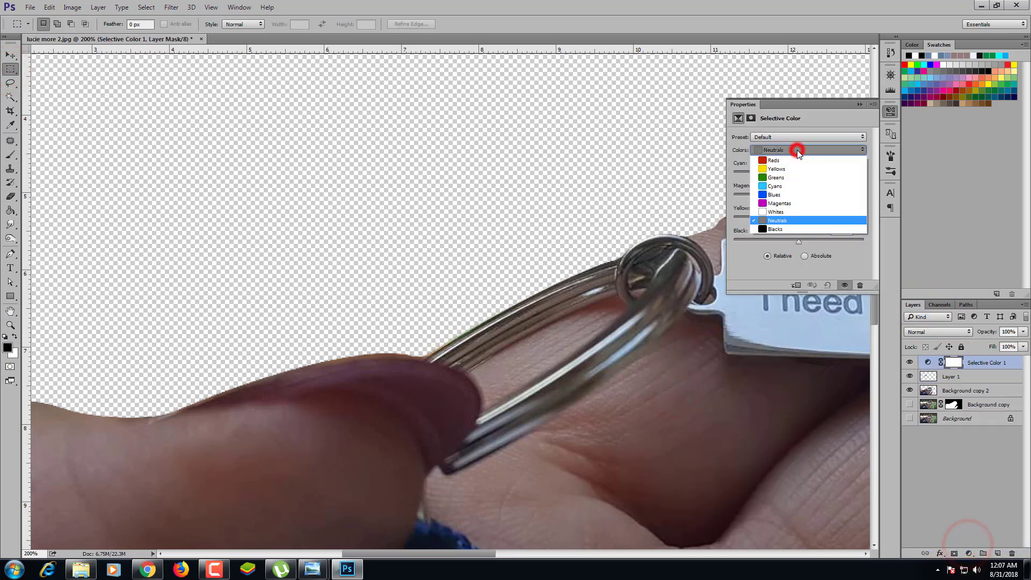
click(793, 168)
drag(799, 173, 846, 175)
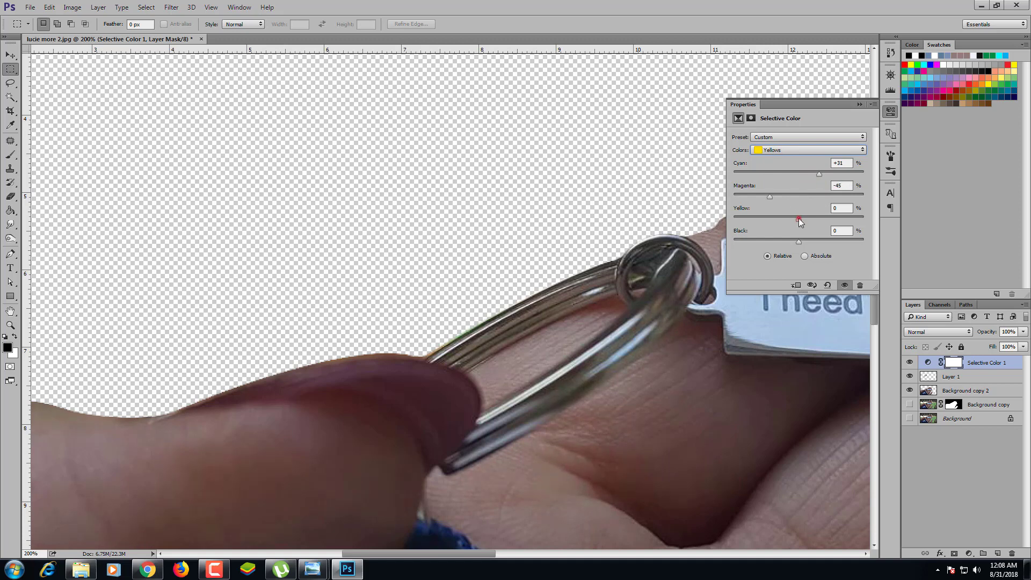
mouse_move(799, 219)
mouse_down()
mouse_move(762, 219)
mouse_move(828, 242)
mouse_up()
Add cyan to the Reds and clip the adjustment to the layer below.
click(794, 150)
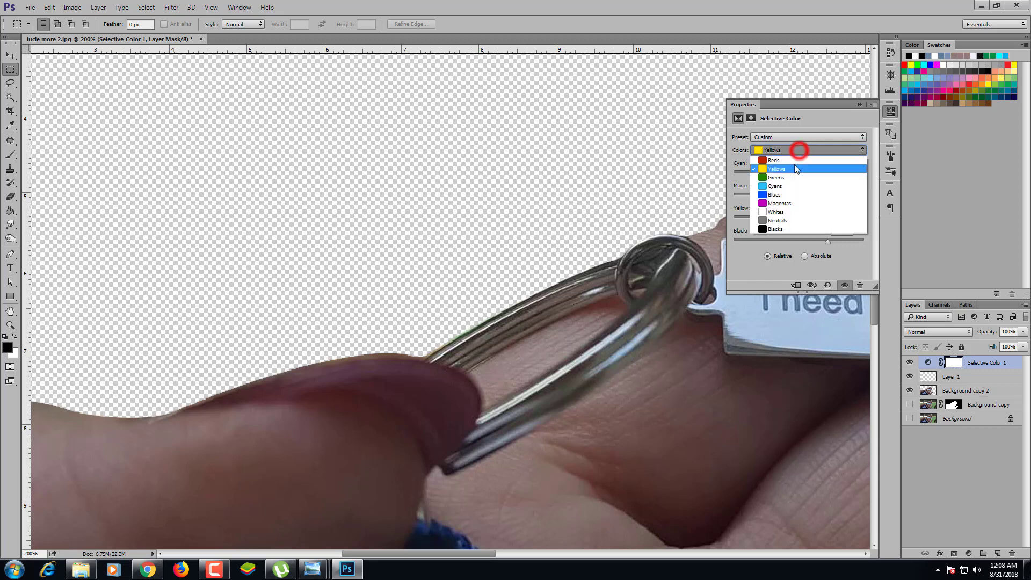
click(794, 161)
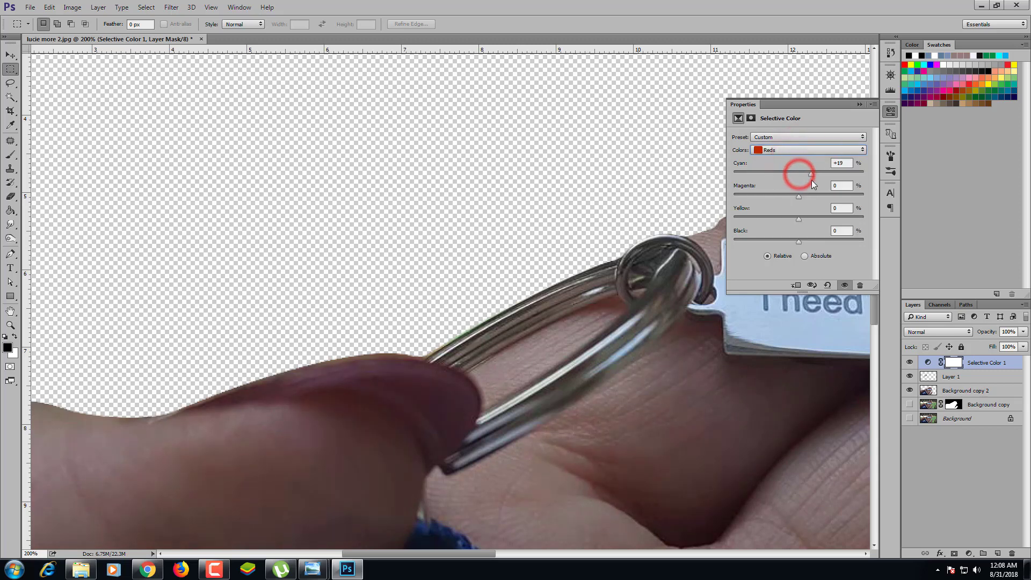
drag(811, 180, 797, 197)
click(797, 285)
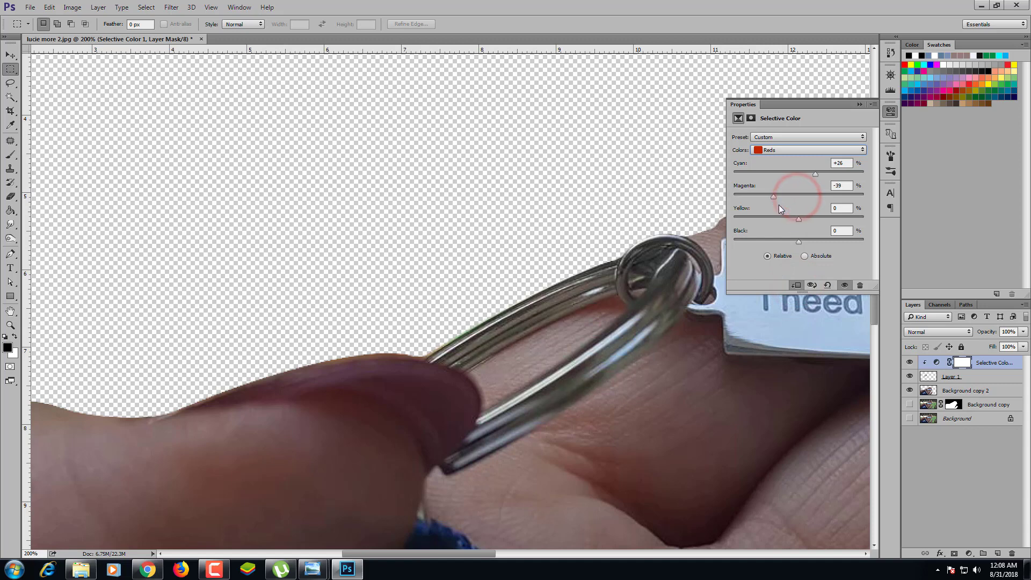
mouse_move(771, 230)
mouse_down()
mouse_move(755, 231)
mouse_move(816, 246)
mouse_up()
Slightly reduce cyan in the Neutrals and collapse the Properties panel.
click(801, 150)
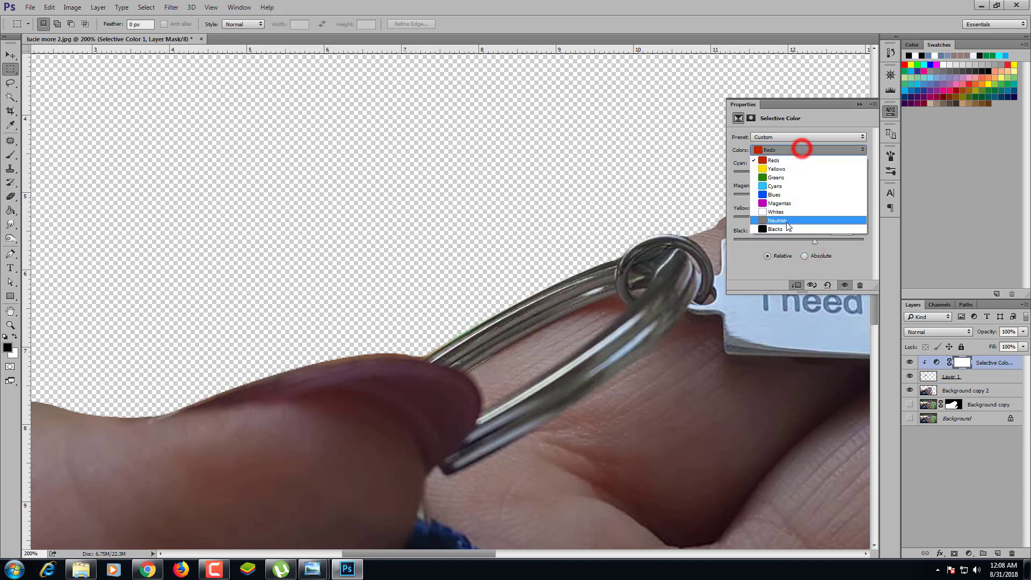
click(783, 219)
click(800, 174)
drag(799, 175, 807, 198)
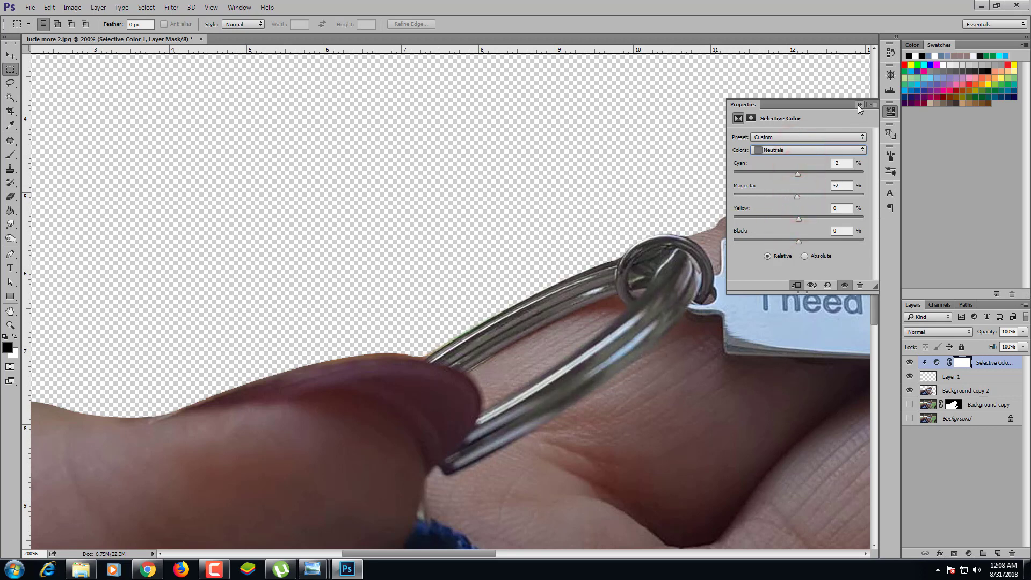
click(779, 149)
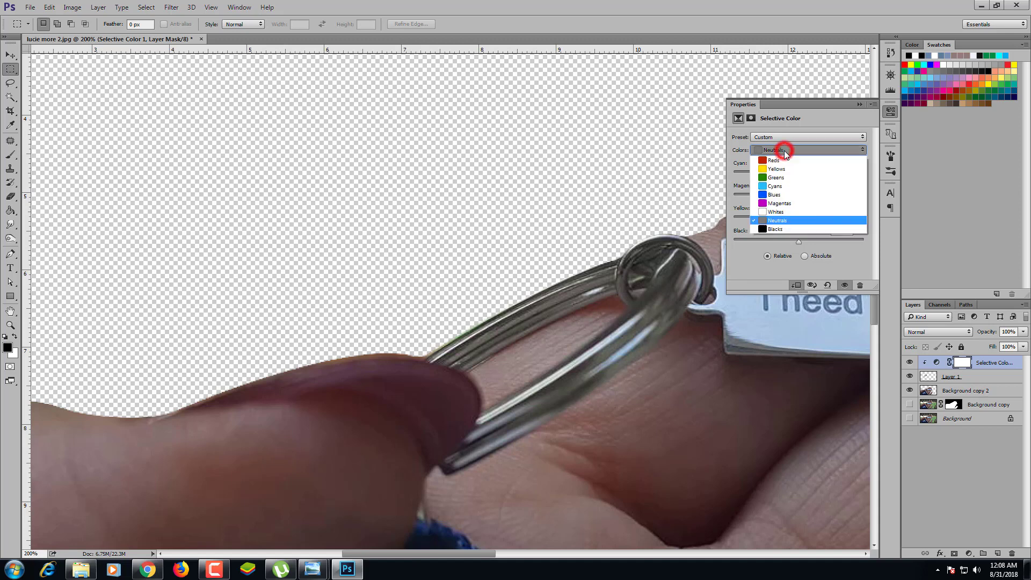
click(859, 104)
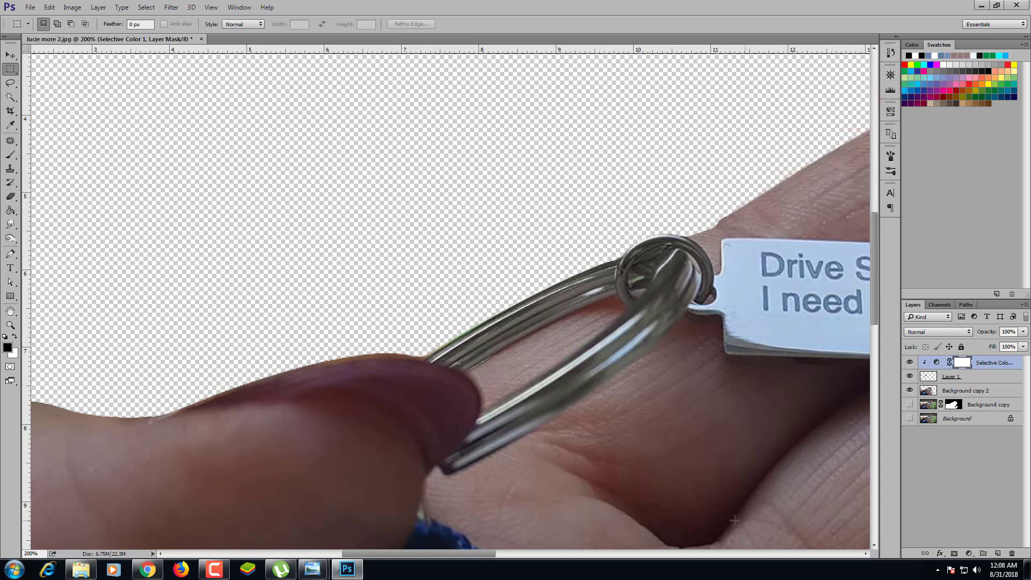
Create a new Color Dodge layer filled with neutral black.
key(ctrl+shift+n)
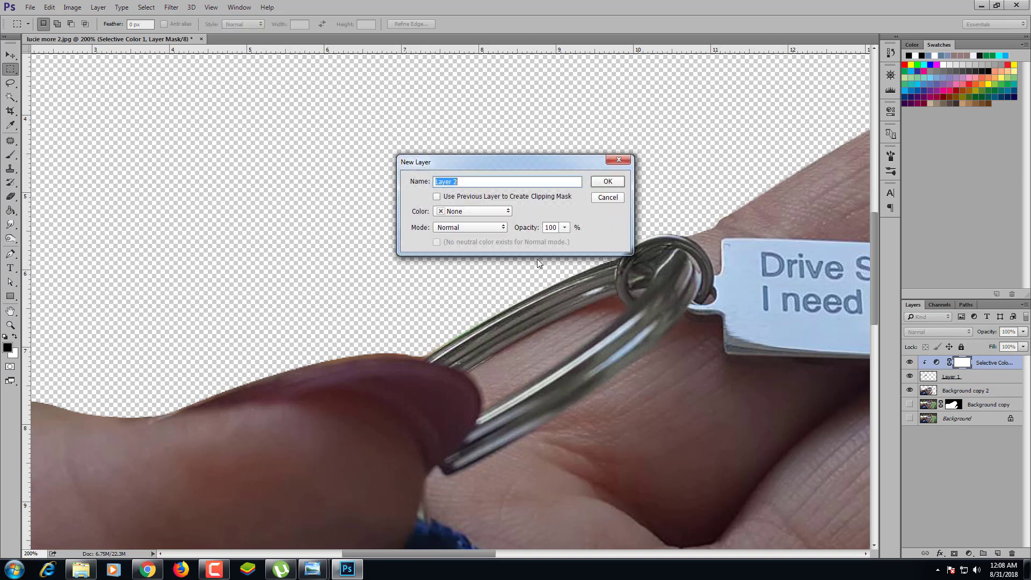
click(460, 228)
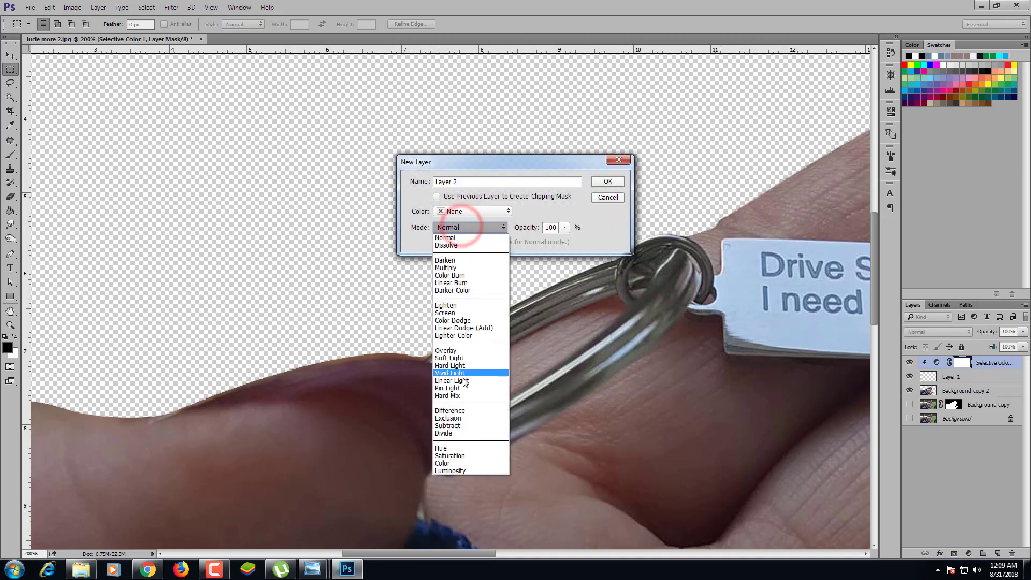
click(460, 320)
click(436, 241)
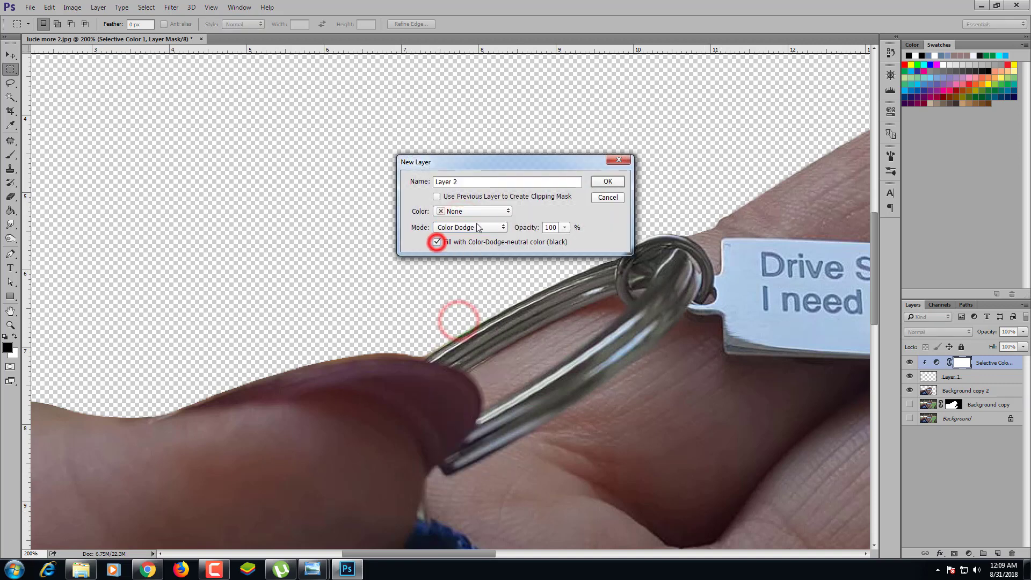
click(607, 182)
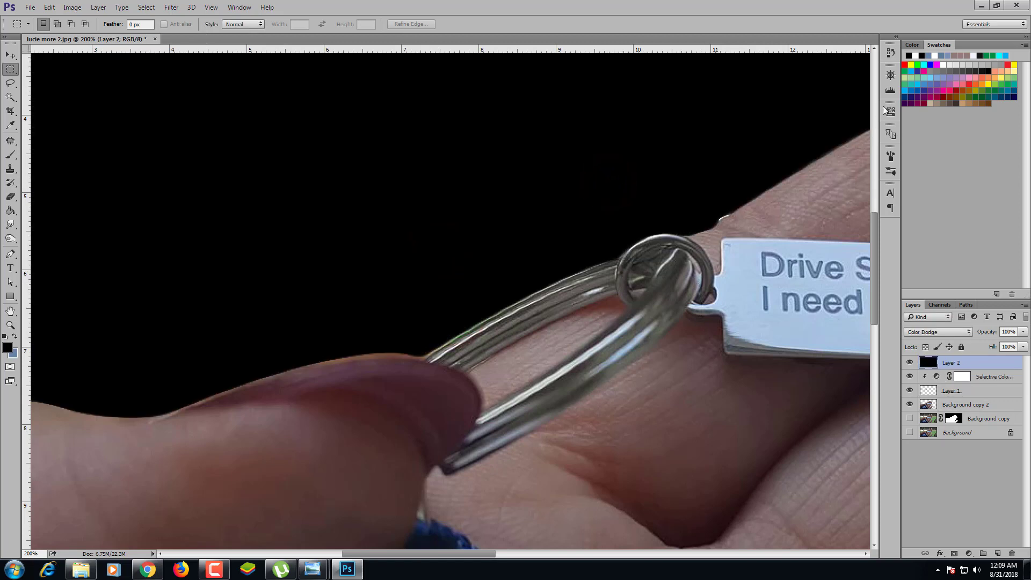
Zoom out to the whole photo and clip Layer 2 to the layers beneath.
click(890, 75)
click(807, 129)
click(806, 128)
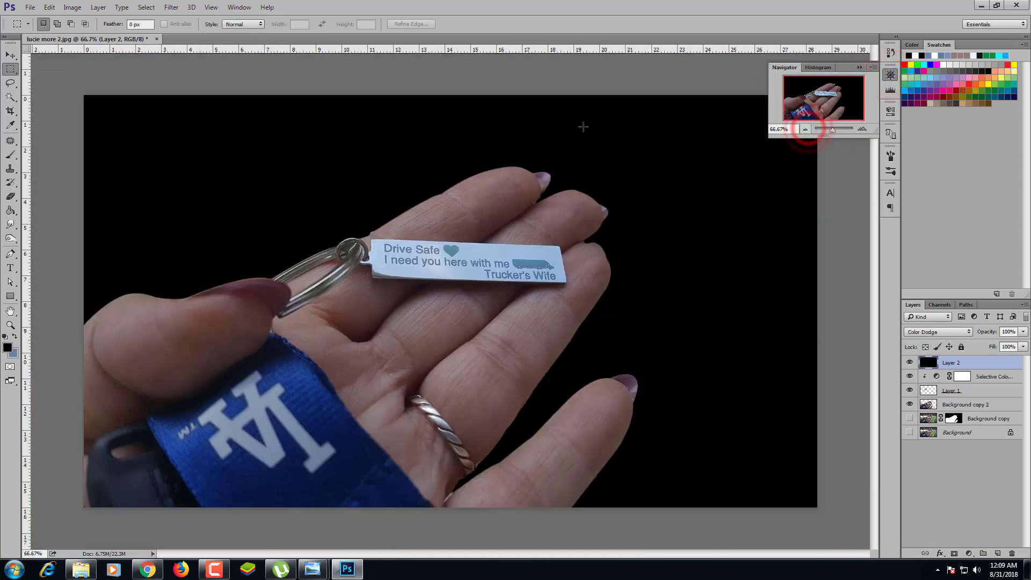
click(856, 68)
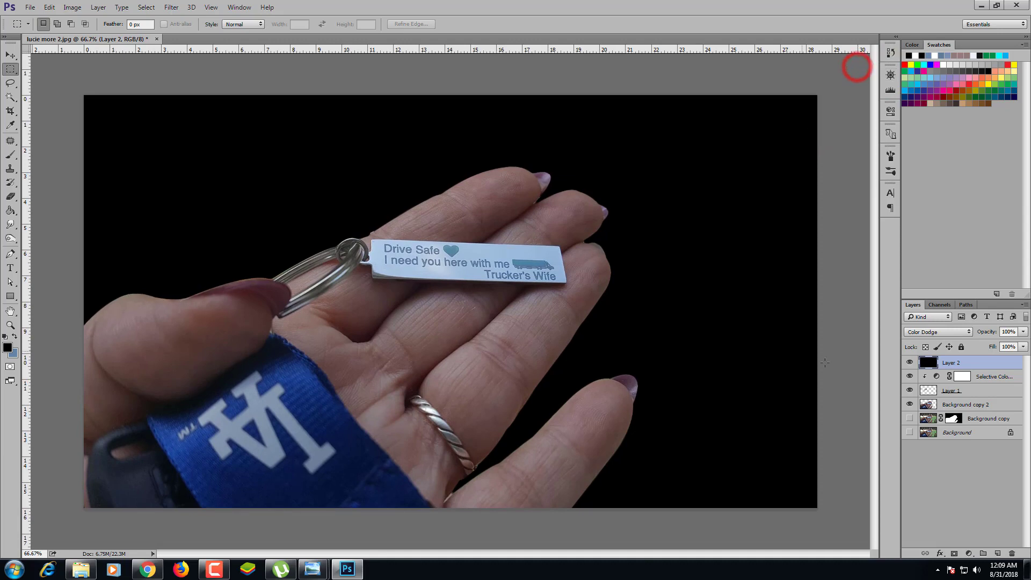
right_click(965, 365)
click(990, 368)
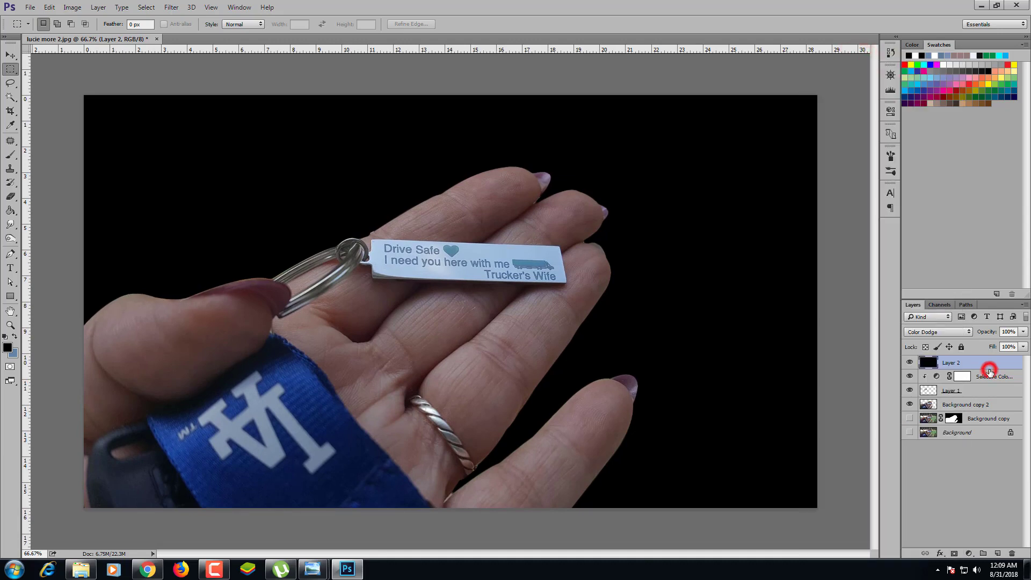
right_click(972, 366)
click(862, 260)
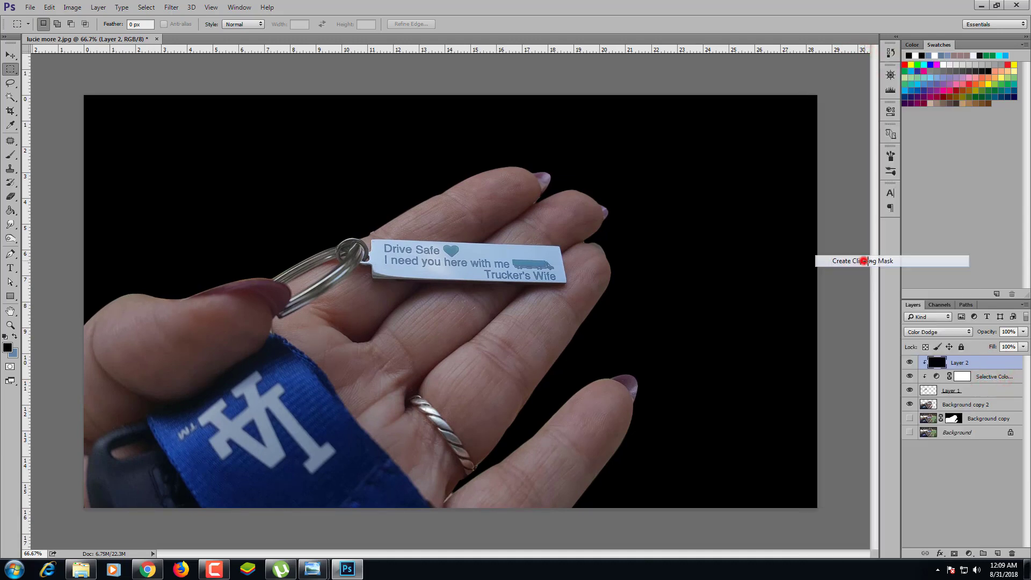
click(10, 125)
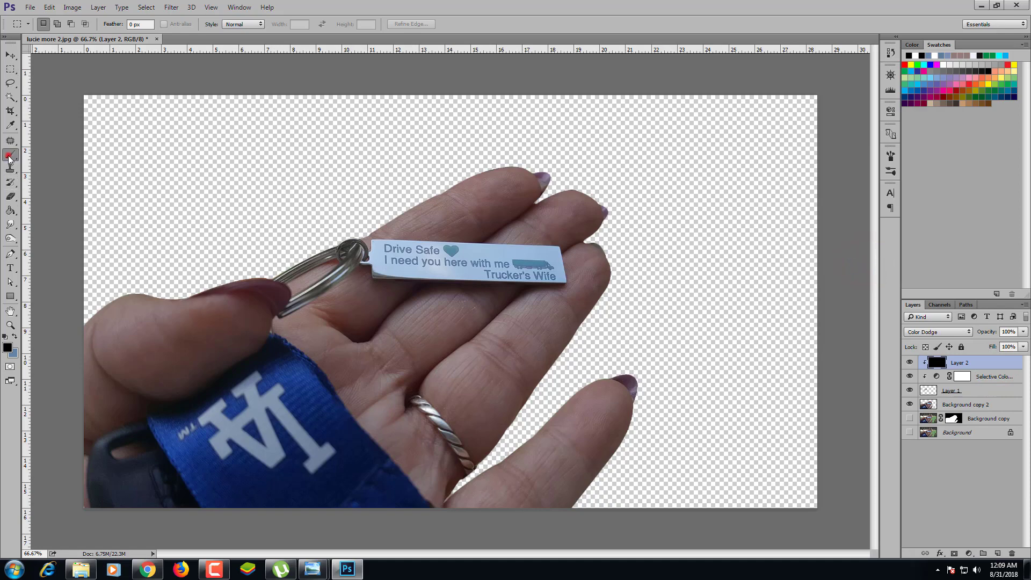
Set a white brush with 13% Flow and smaller size, zoomed to 200% on the ring.
click(7, 347)
drag(73, 101, 66, 79)
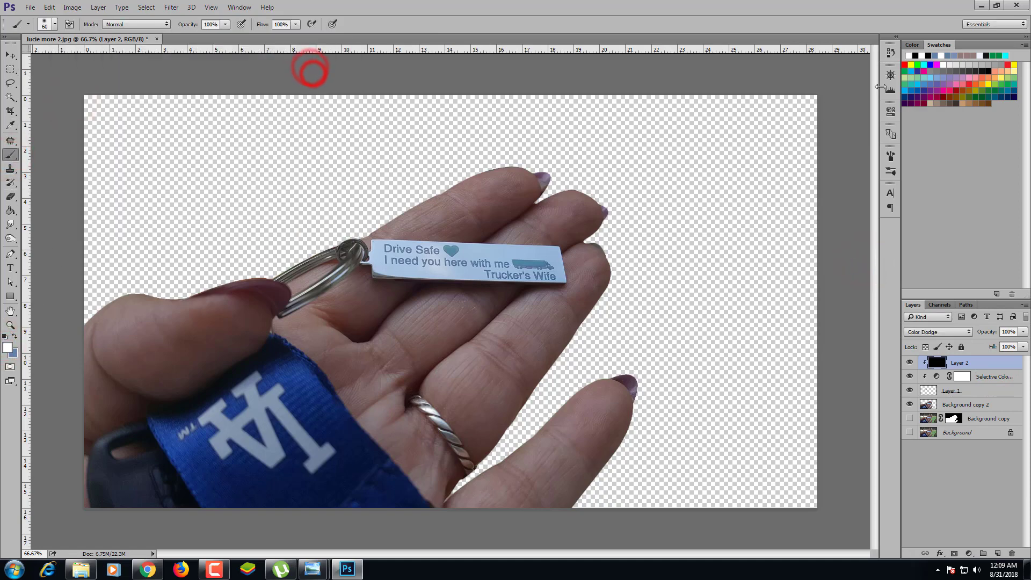
click(891, 76)
click(861, 129)
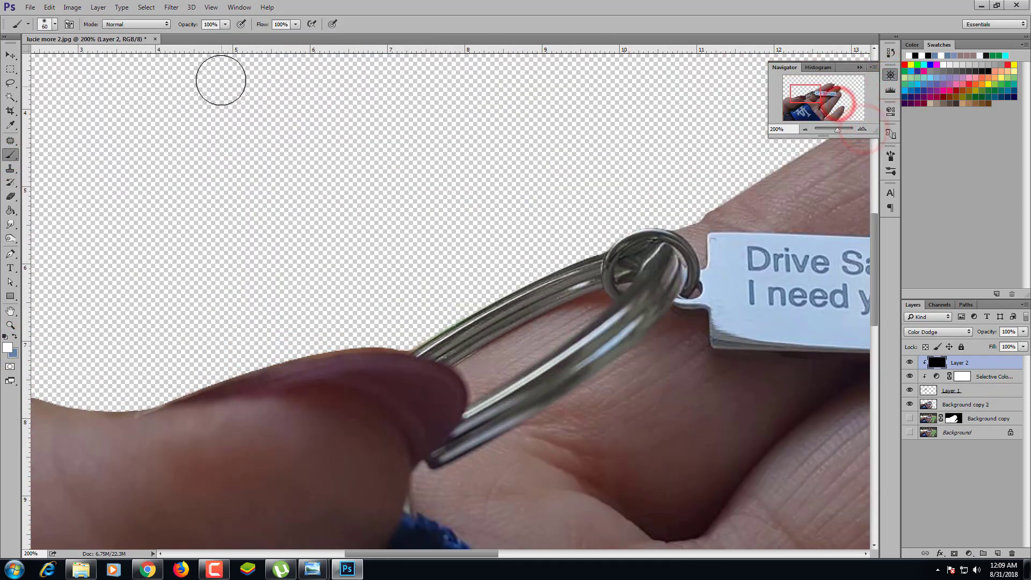
click(295, 24)
drag(294, 35, 248, 49)
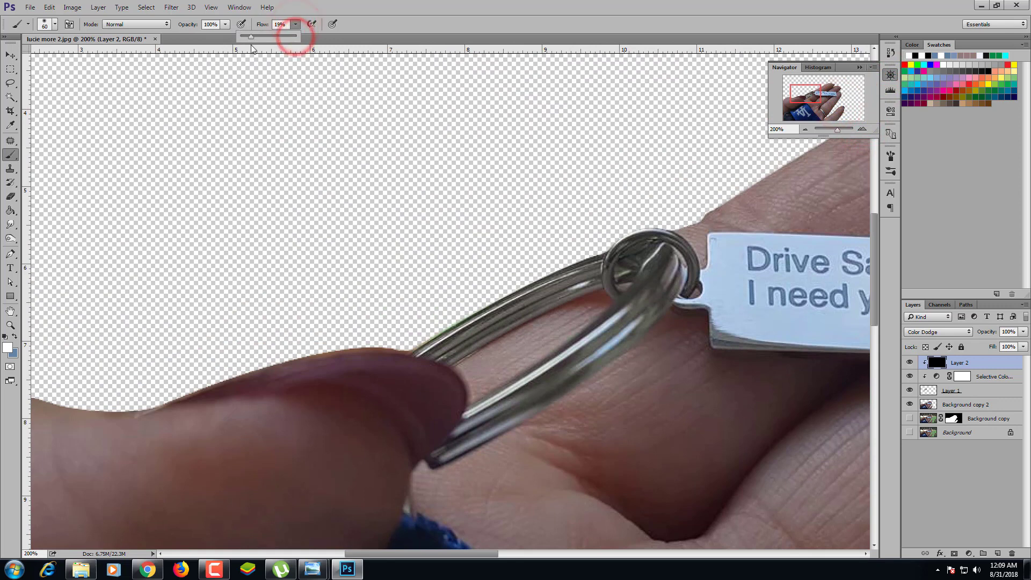
key(bracketleft)
key(bracketleft)
key(bracketleft)
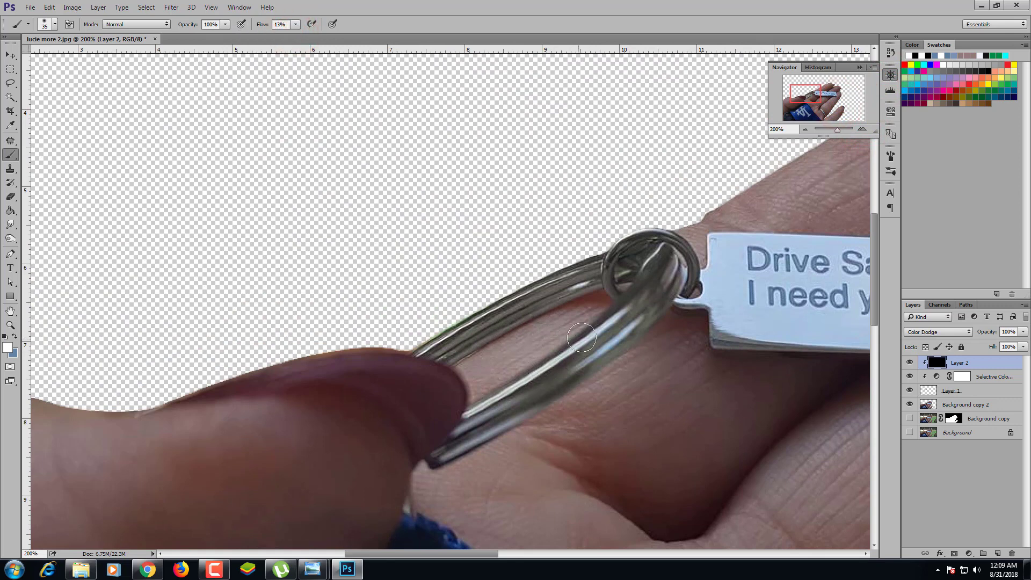
Paint white strokes on Layer 2 along the ring's lower, upper and top curves.
drag(621, 317, 560, 357)
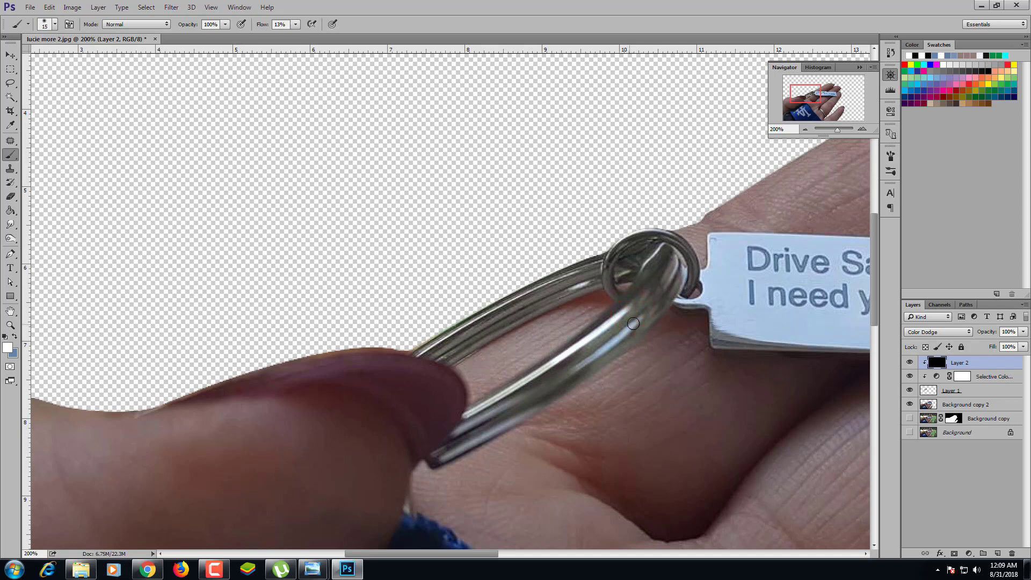
drag(621, 341, 575, 370)
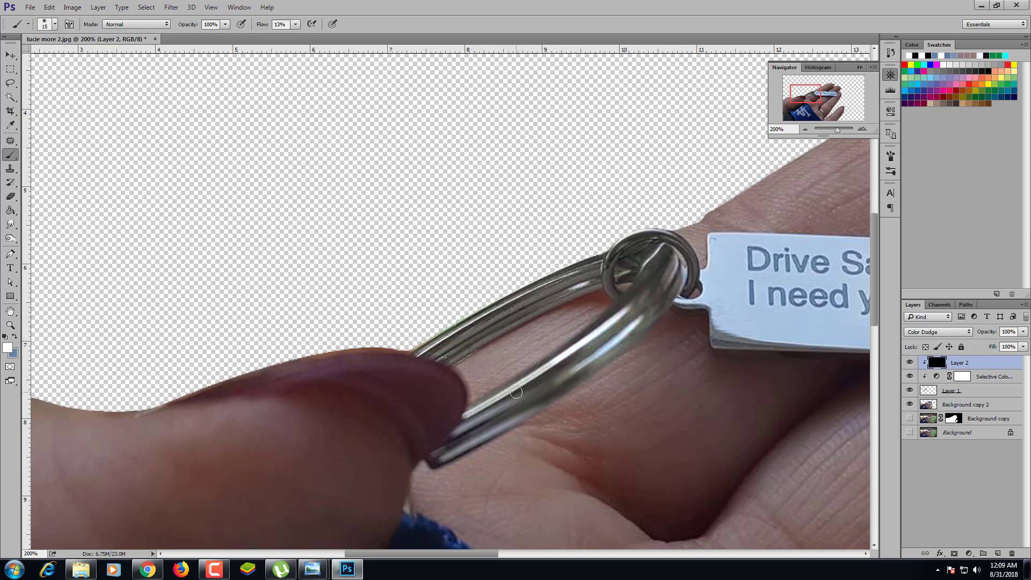
mouse_move(499, 401)
mouse_down()
mouse_move(471, 416)
mouse_move(450, 451)
mouse_up()
drag(676, 260, 650, 299)
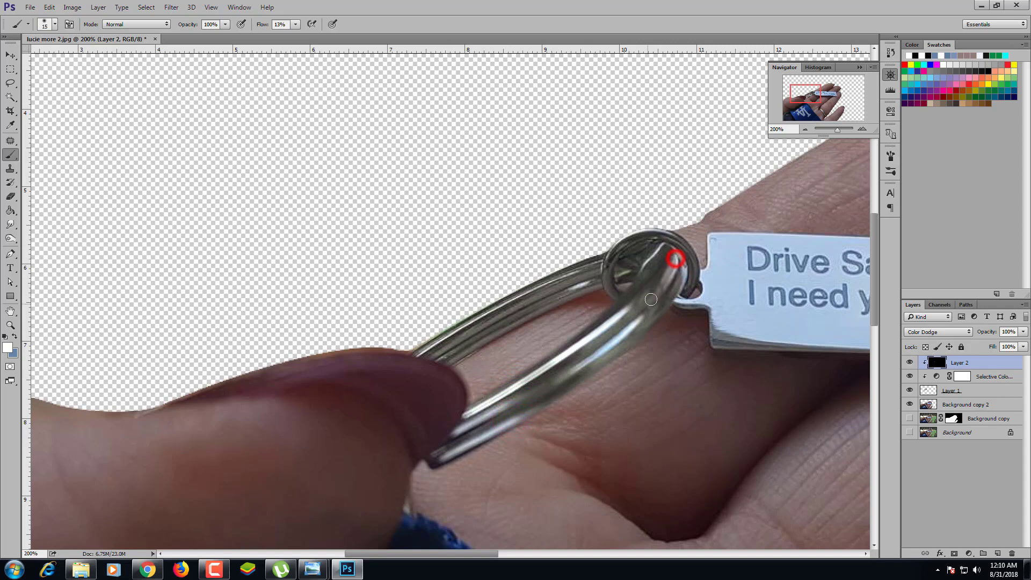
drag(552, 283, 475, 321)
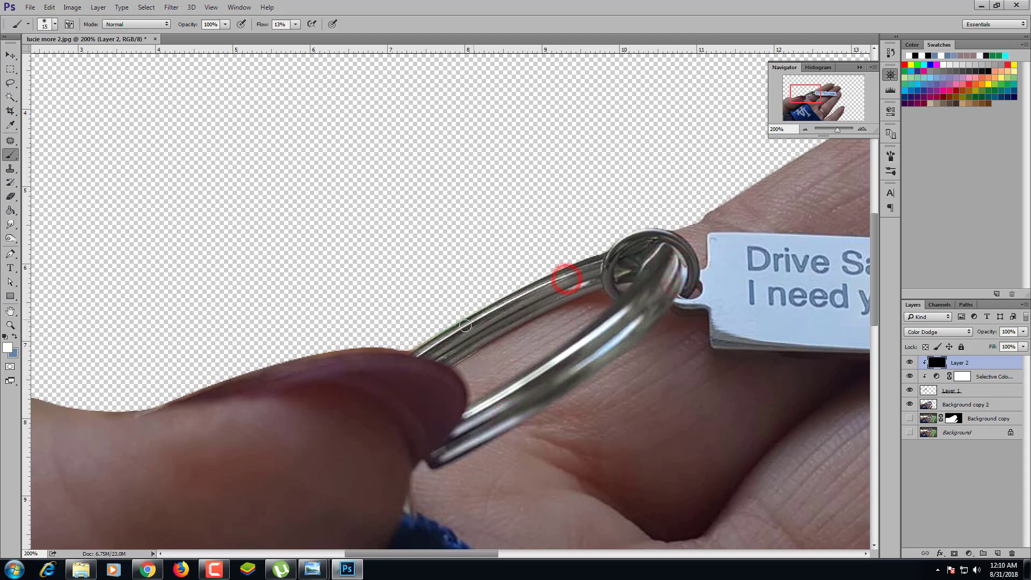
drag(575, 277, 468, 336)
drag(575, 290, 482, 332)
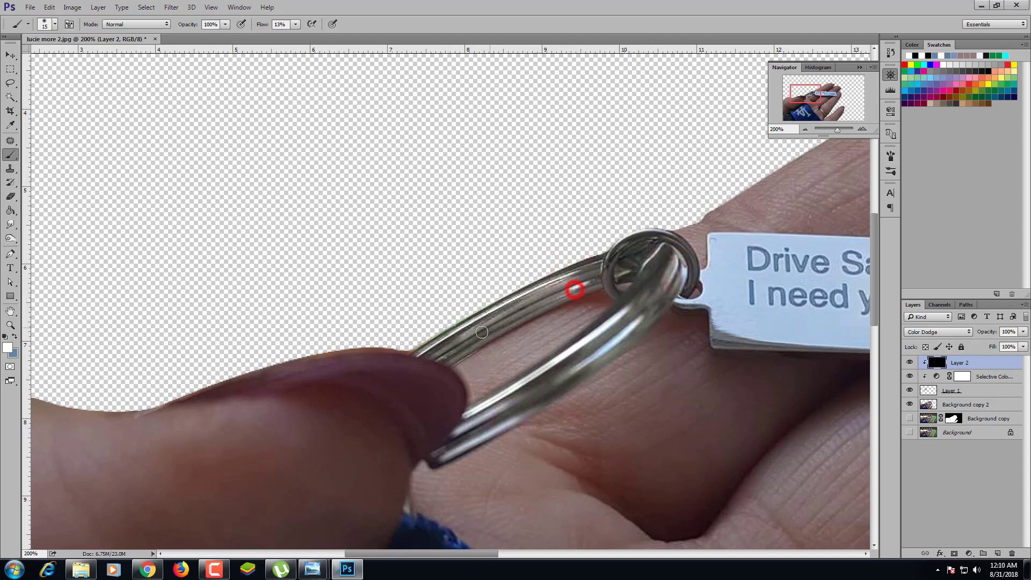
click(467, 340)
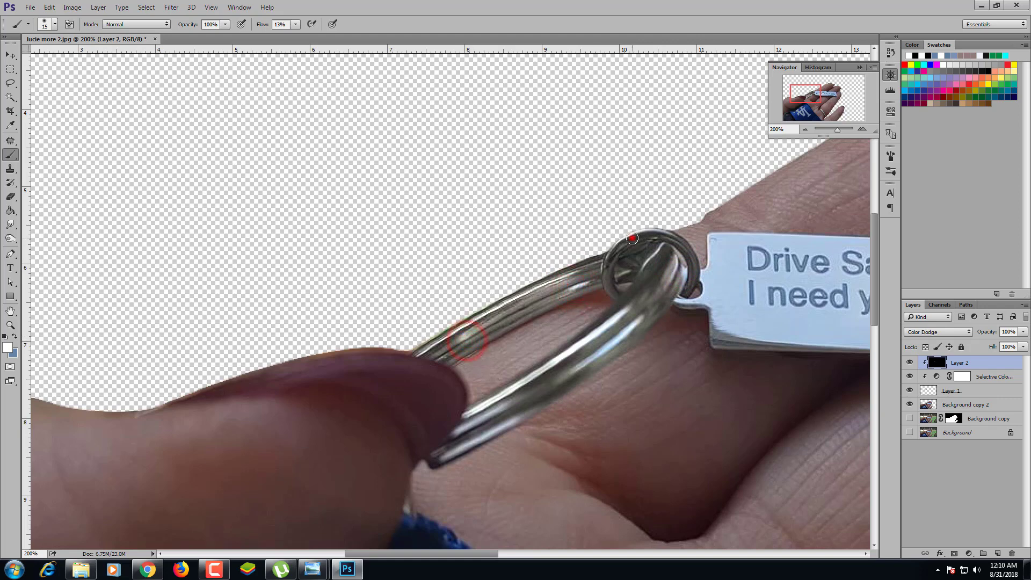
drag(675, 232, 641, 324)
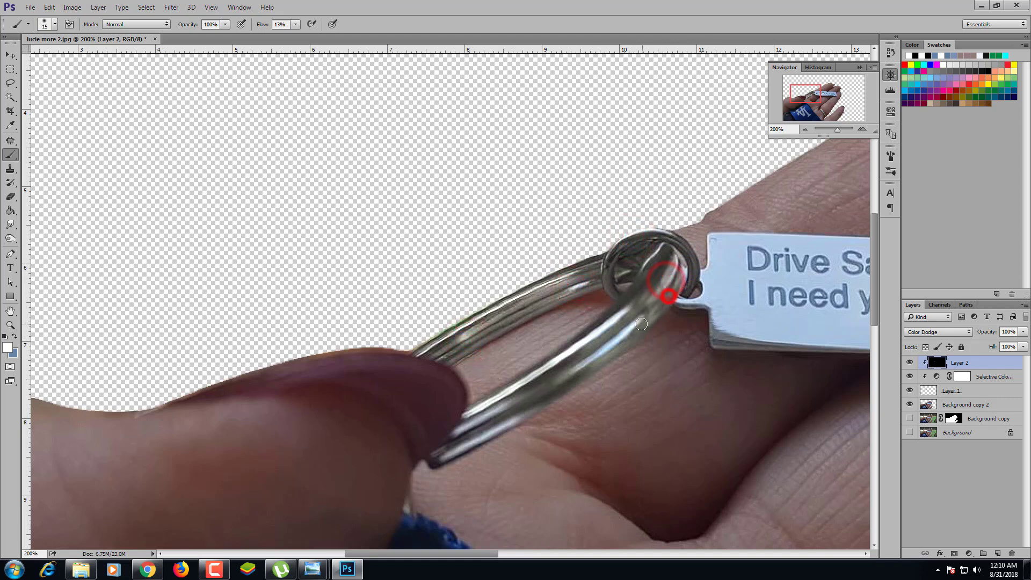
click(805, 131)
Zoom out and toggle Layer 2 and Selective Color visibility to compare the effect.
click(804, 131)
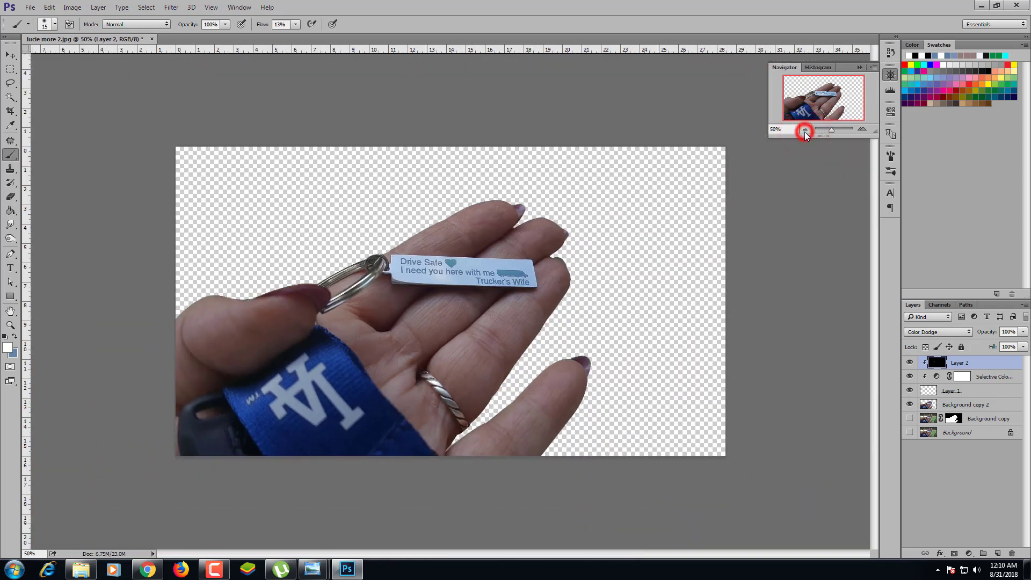
click(861, 66)
click(909, 362)
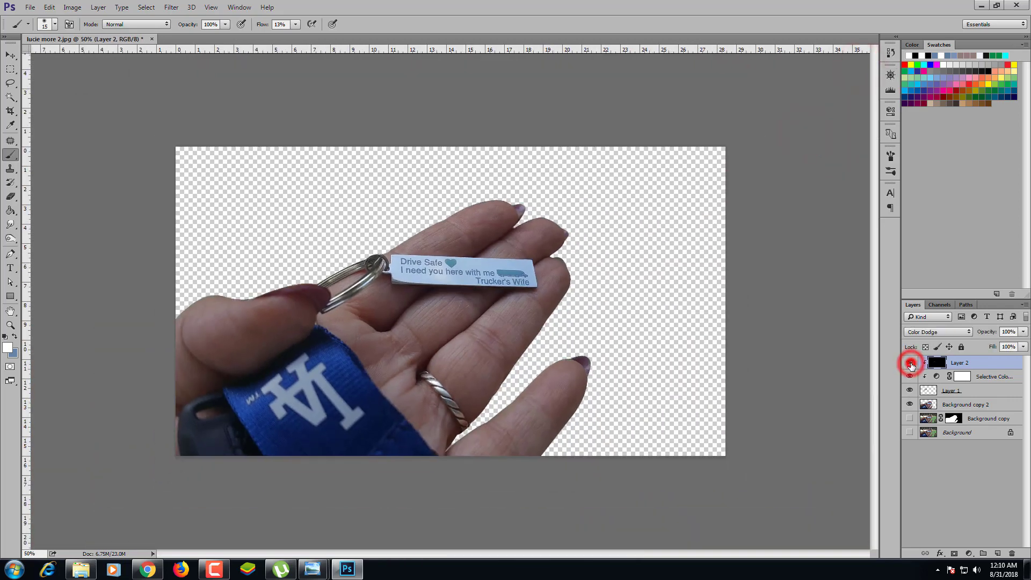
click(909, 376)
click(909, 363)
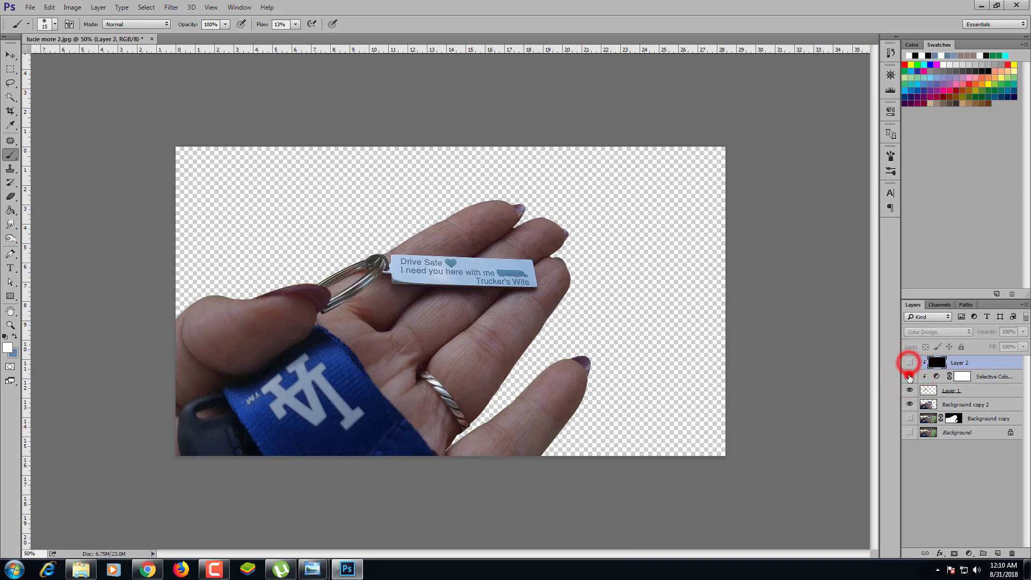
Zoom back to 100% and select the Polygonal Lasso Tool.
click(889, 75)
click(862, 129)
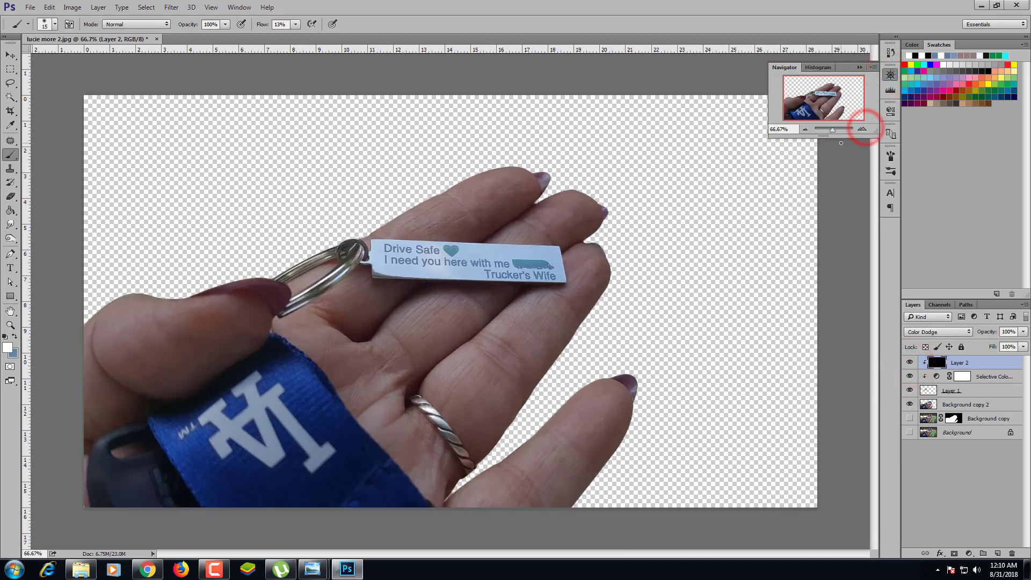
click(860, 129)
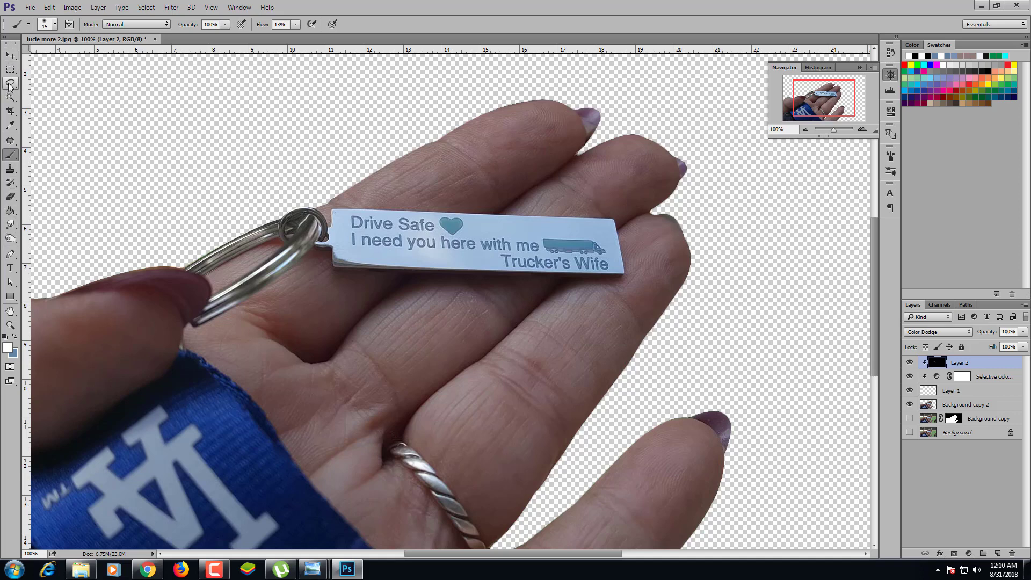
drag(10, 84, 52, 97)
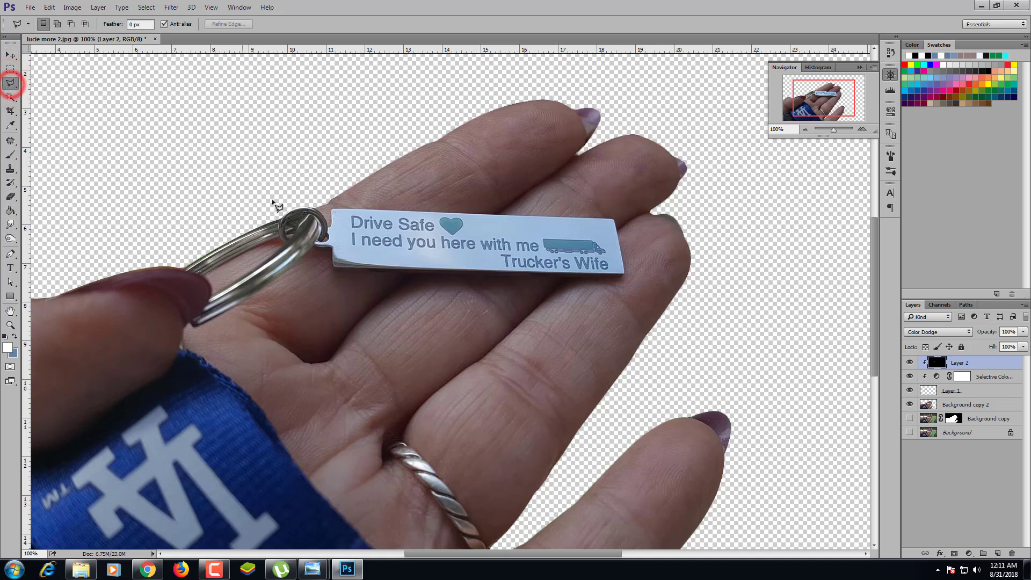
Trace the keychain tag's outline with a polygonal selection on Background copy 2.
click(961, 404)
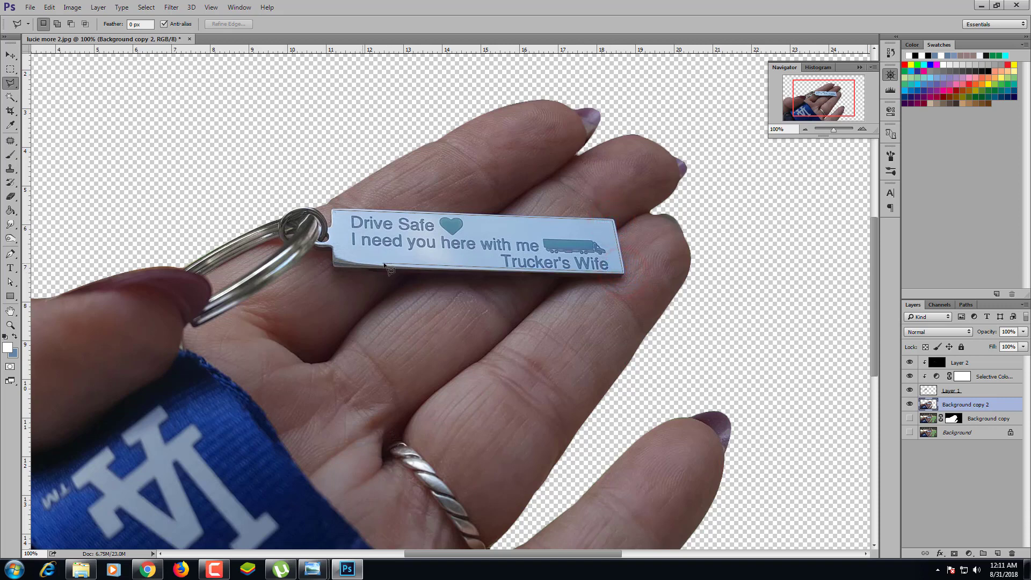
click(357, 263)
click(337, 258)
click(334, 249)
click(334, 212)
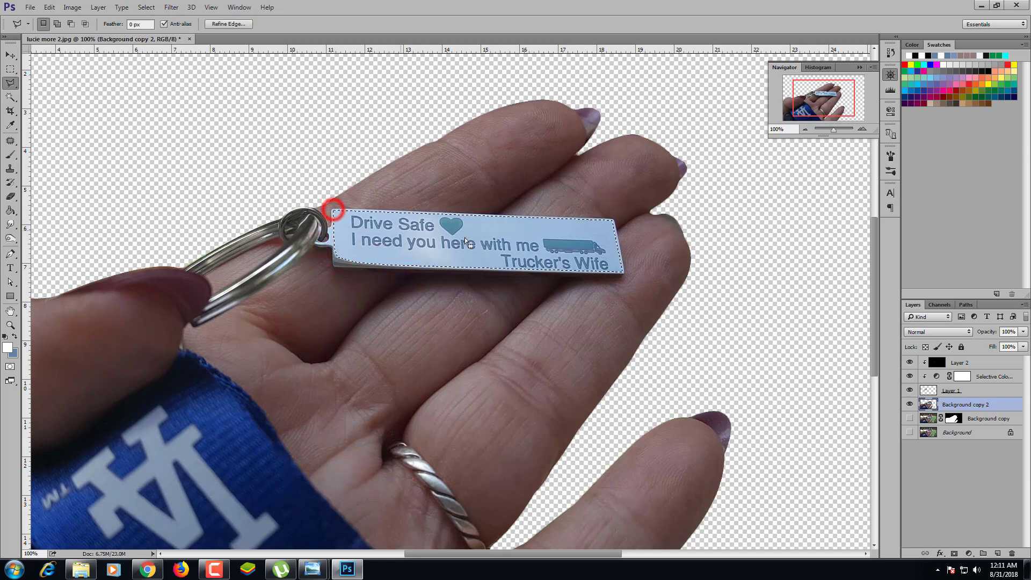
click(973, 360)
Copy the tag to Layer 4, move it just below Layer 3, and hide Layer 3.
click(998, 553)
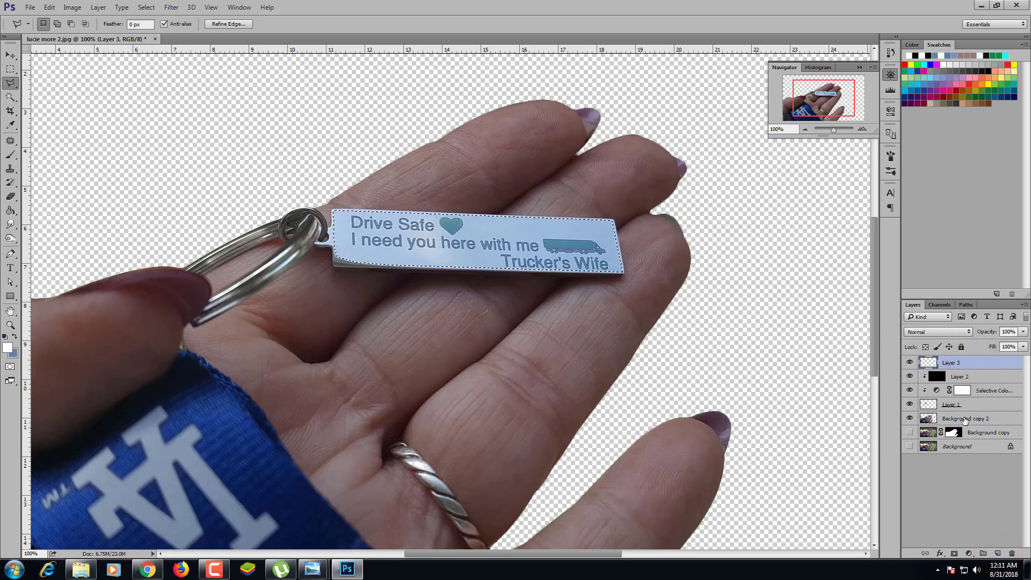
click(965, 421)
key(ctrl+j)
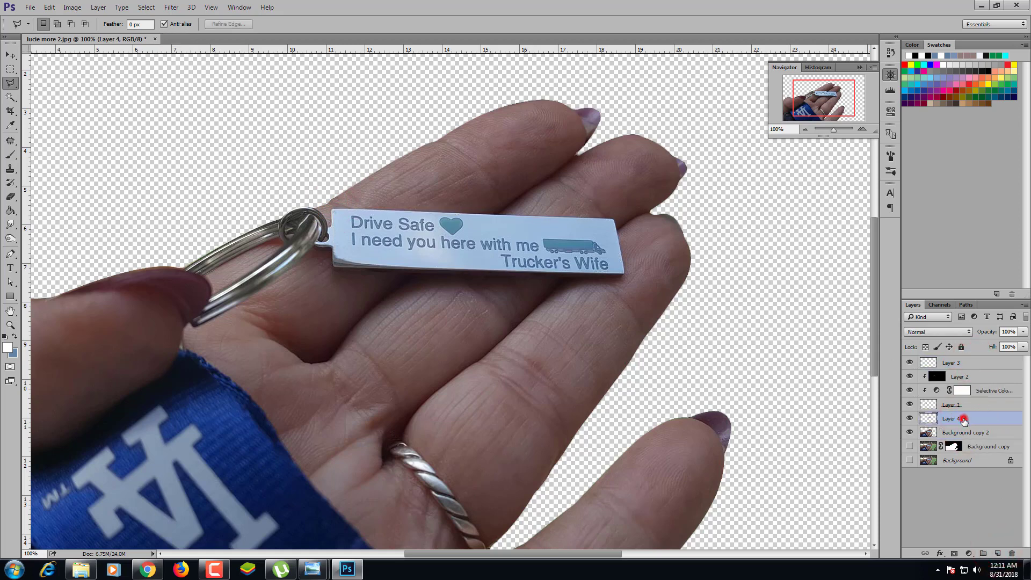
drag(964, 420, 961, 370)
click(957, 362)
click(909, 362)
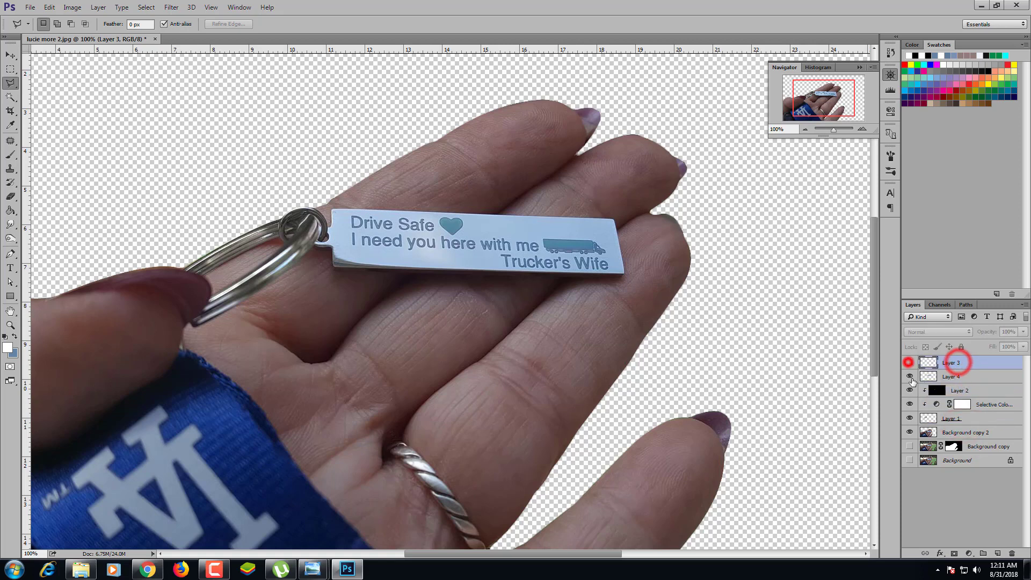
click(948, 376)
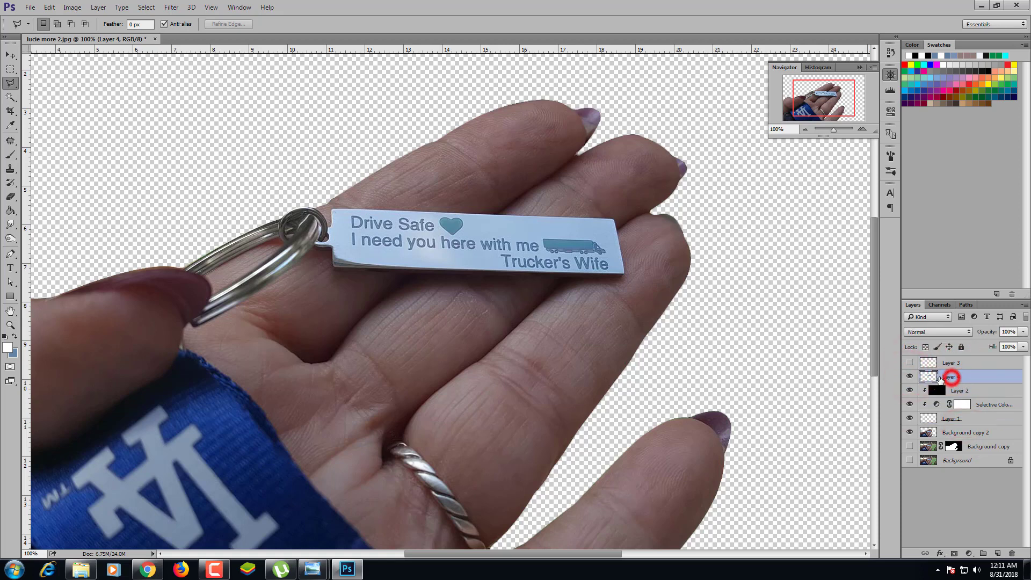
click(863, 129)
Hide the hand photo and Magic Erase most of the tag's light-blue metal at Tolerance 20.
drag(825, 102, 822, 94)
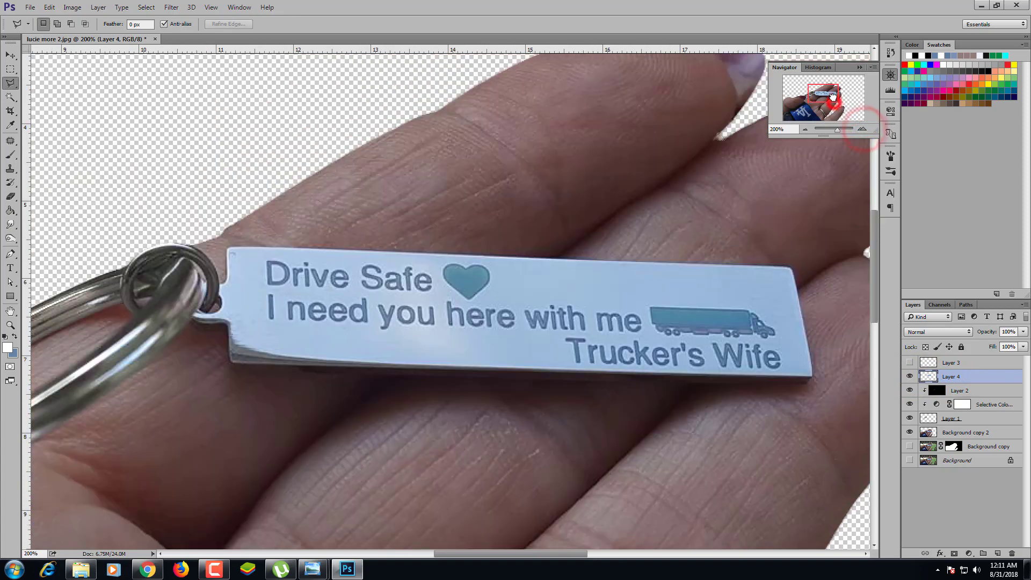
click(10, 196)
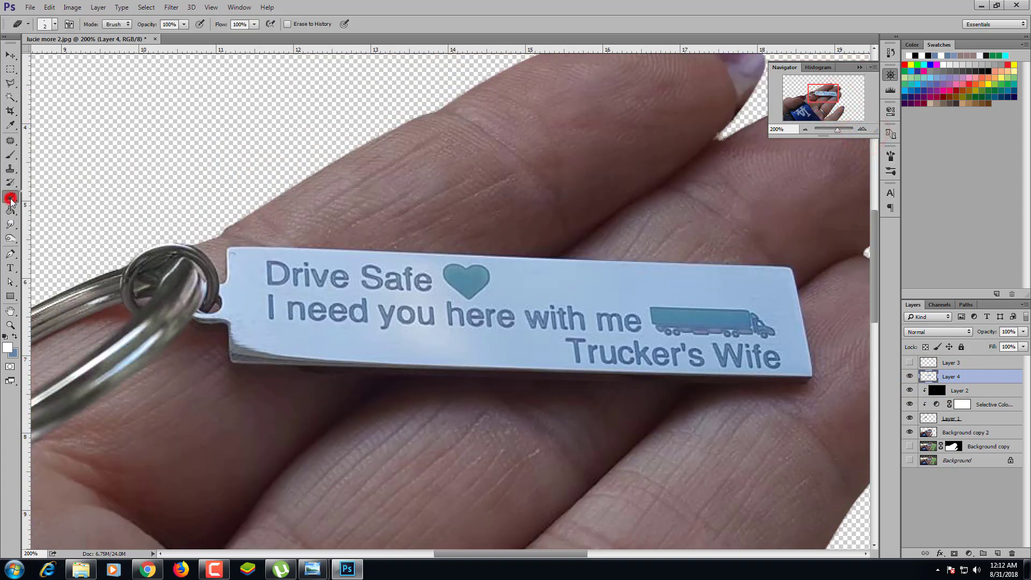
click(53, 213)
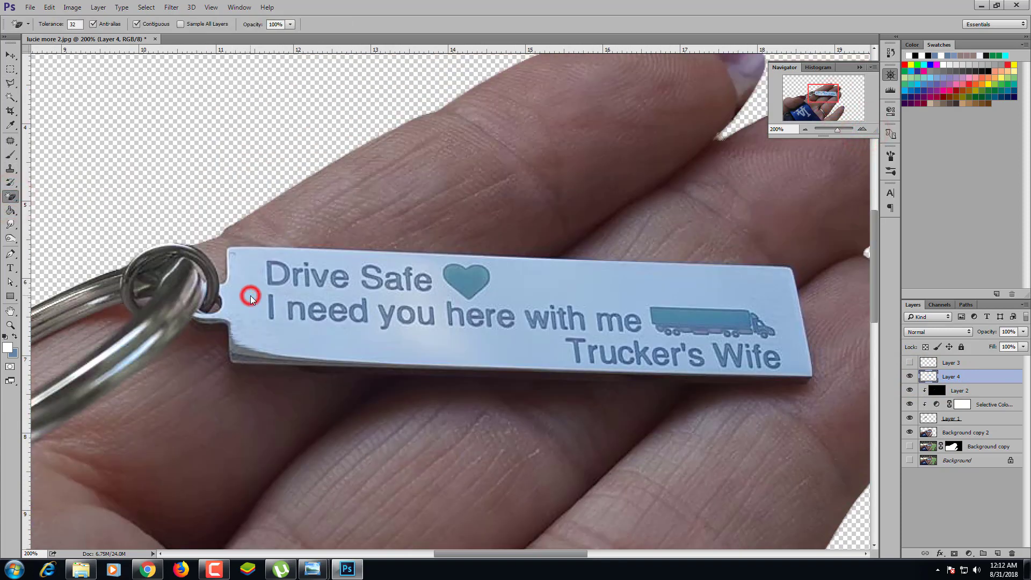
click(909, 432)
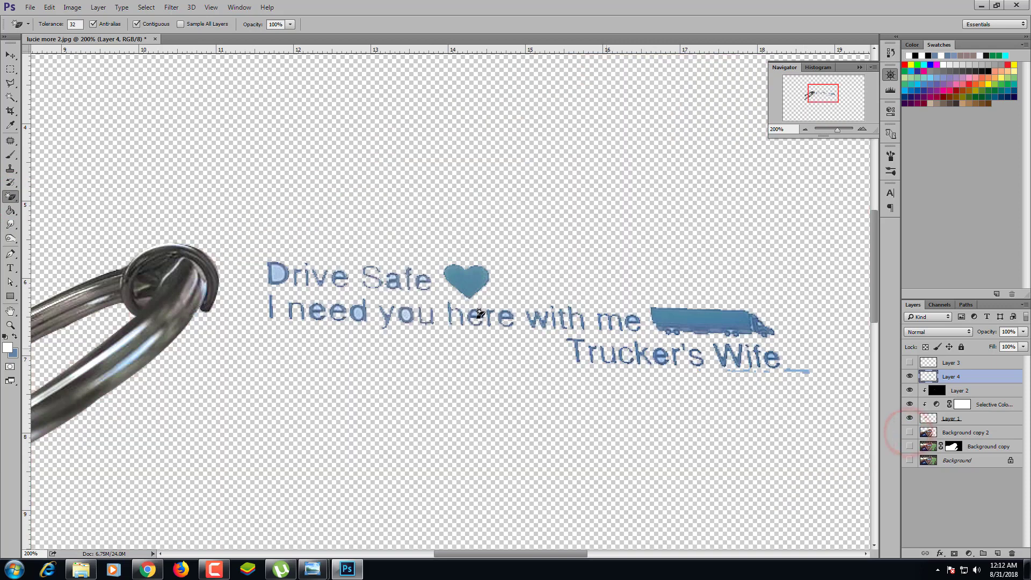
key(ctrl+z)
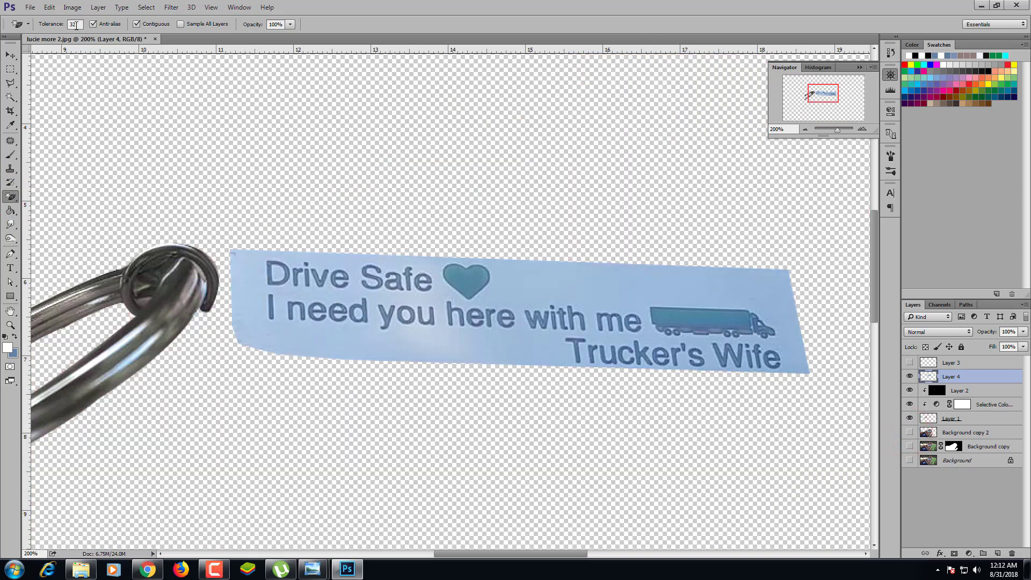
text(20)
click(323, 338)
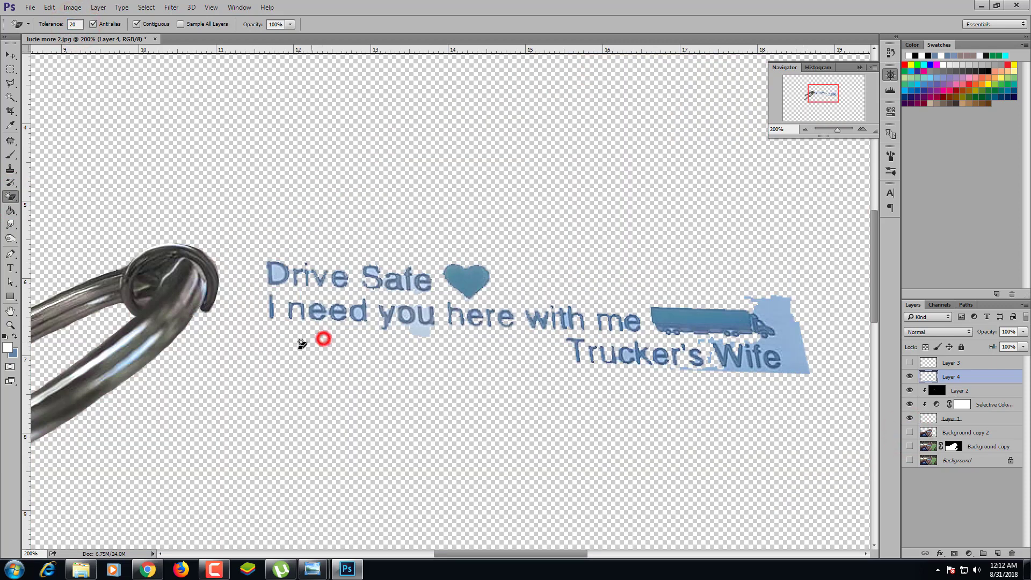
Clear leftover blue around 'you', 'need', 'Drive Safe', the truck, 'Wife', 'me' and 'Trucker's'.
click(420, 331)
click(432, 311)
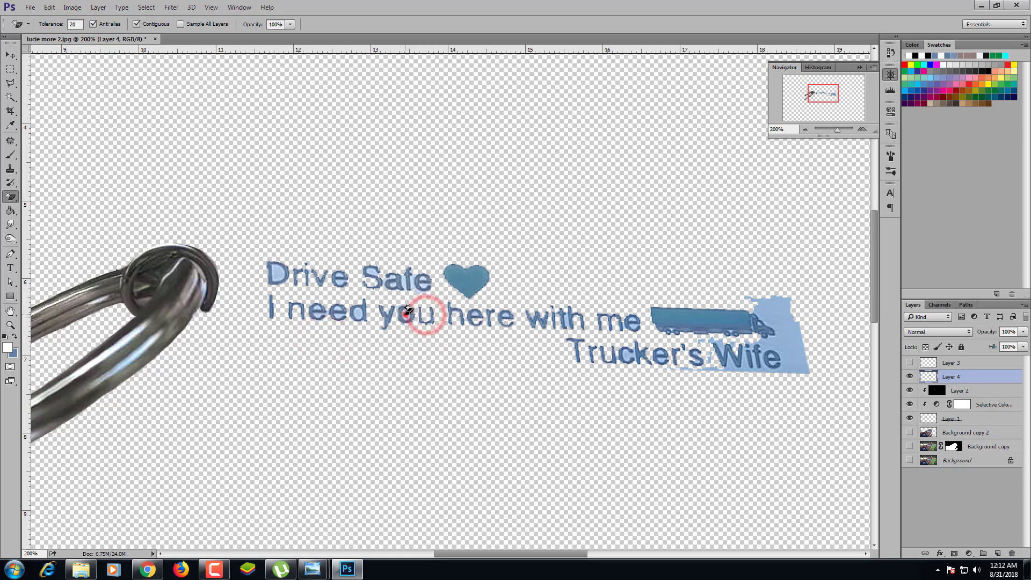
click(405, 314)
click(361, 310)
click(276, 271)
click(341, 277)
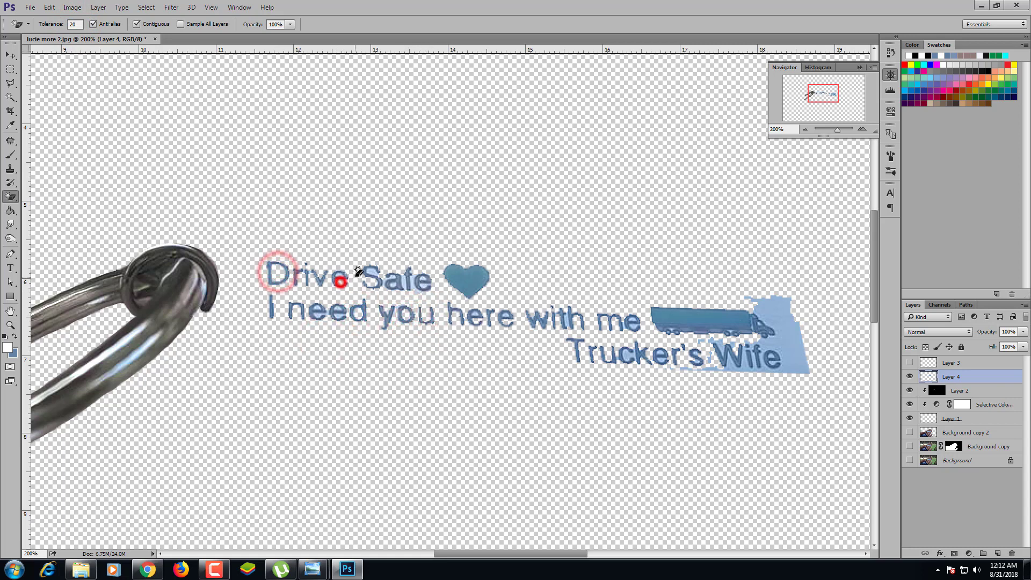
click(790, 345)
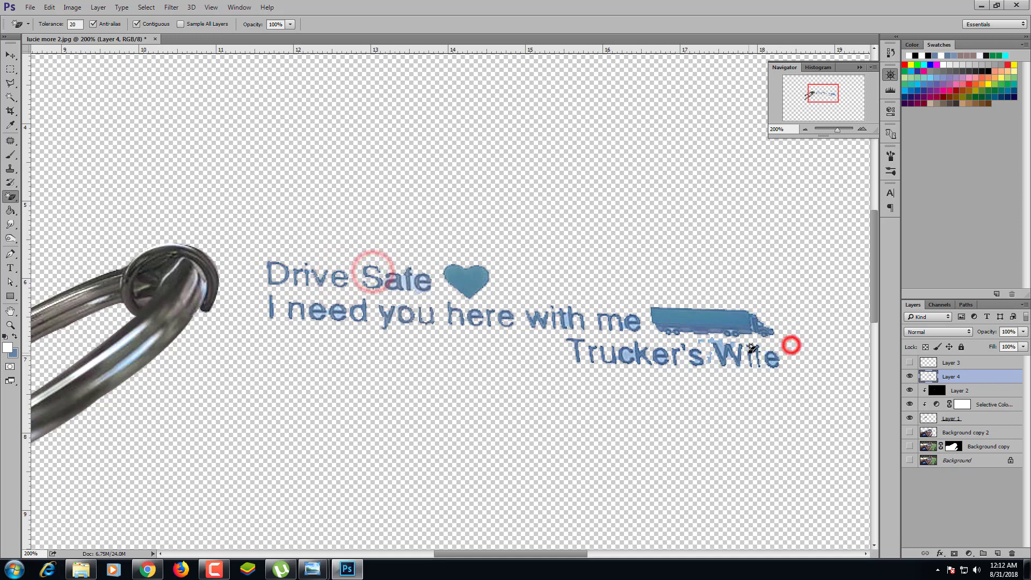
click(773, 360)
click(726, 347)
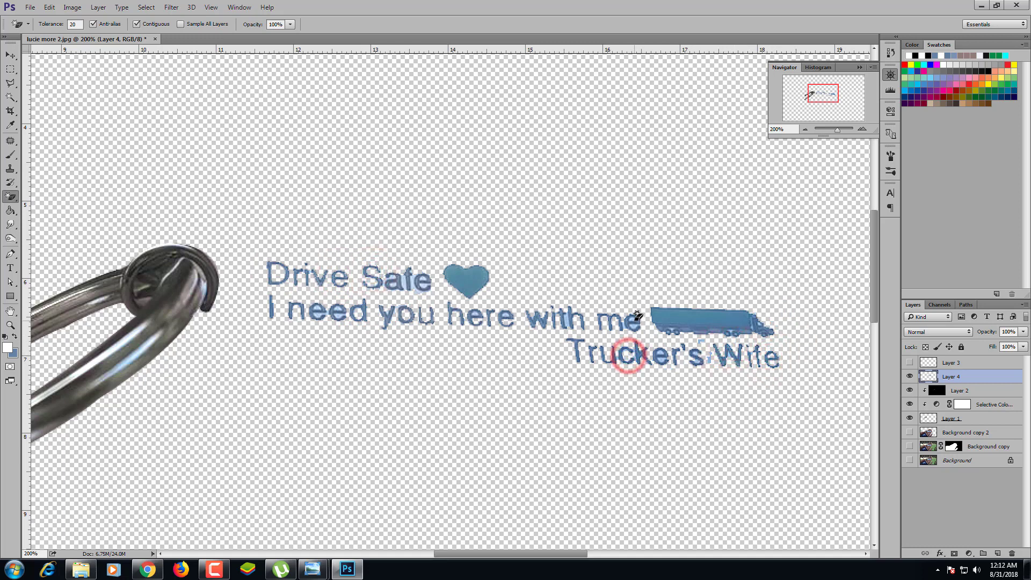
click(632, 322)
click(660, 353)
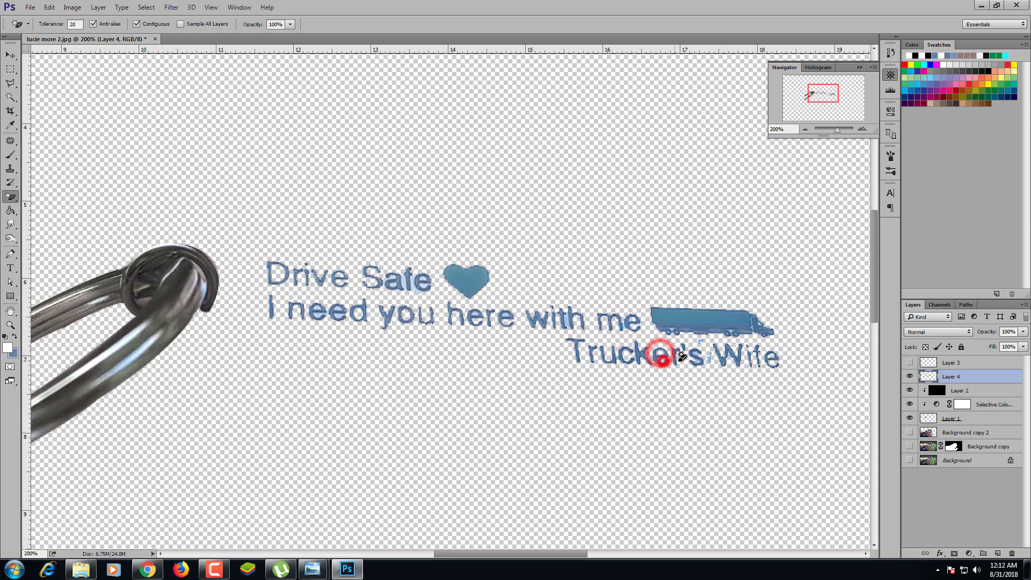
click(692, 355)
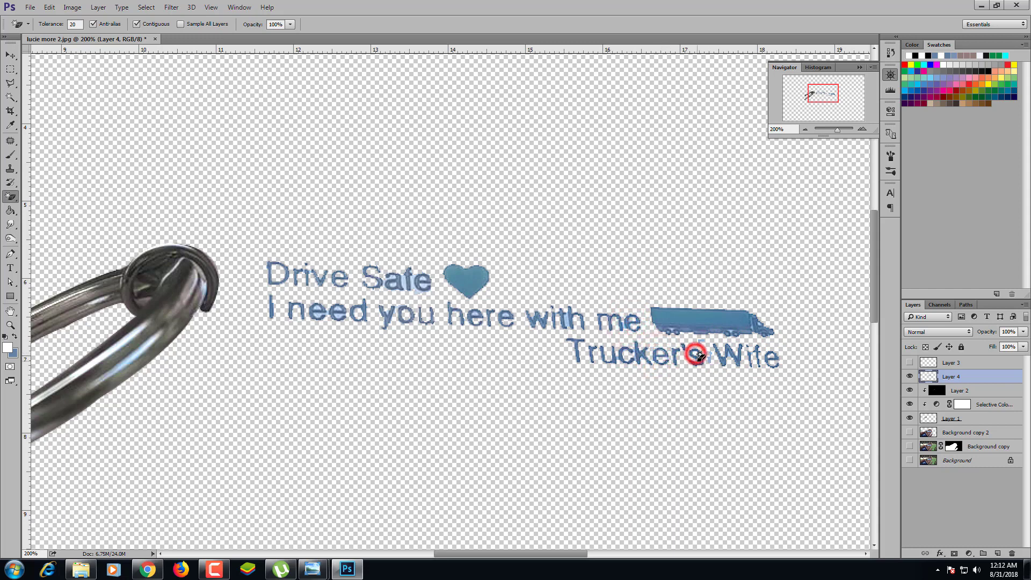
Clear remaining blue inside 'here', 'with', 'Safe', 'need' and between 'Trucker's' and 'Wife'.
click(504, 312)
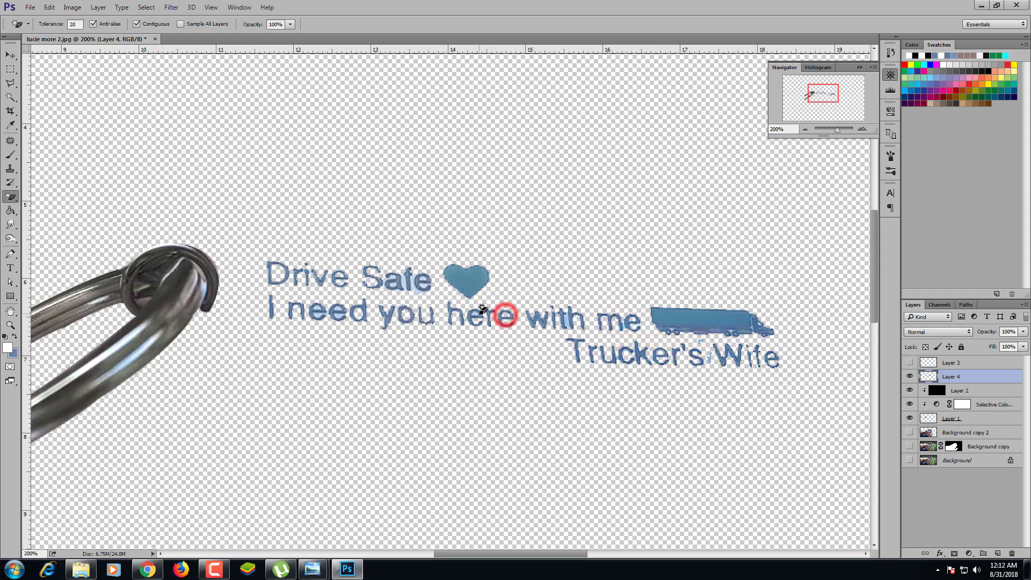
click(476, 313)
click(565, 320)
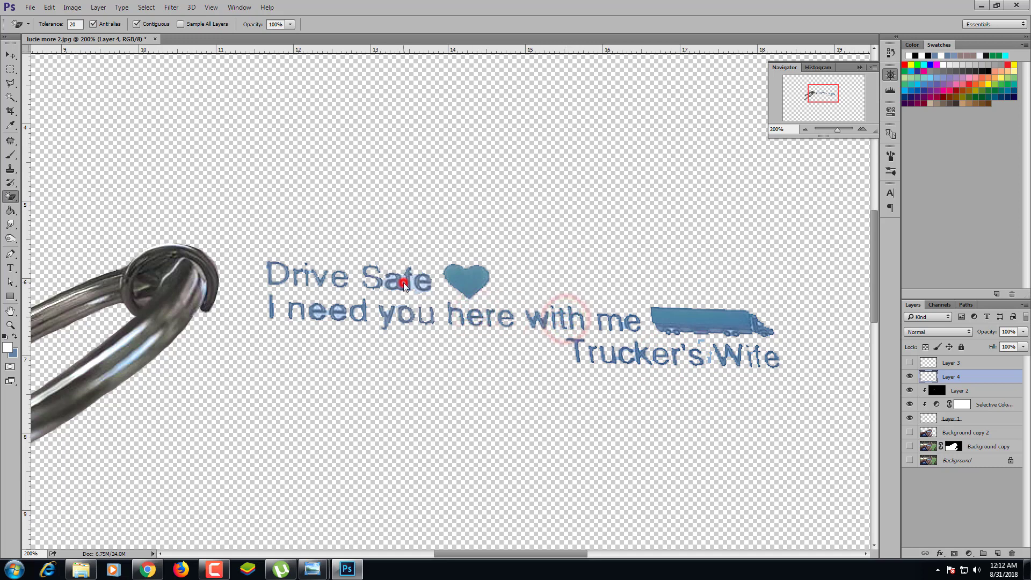
click(394, 278)
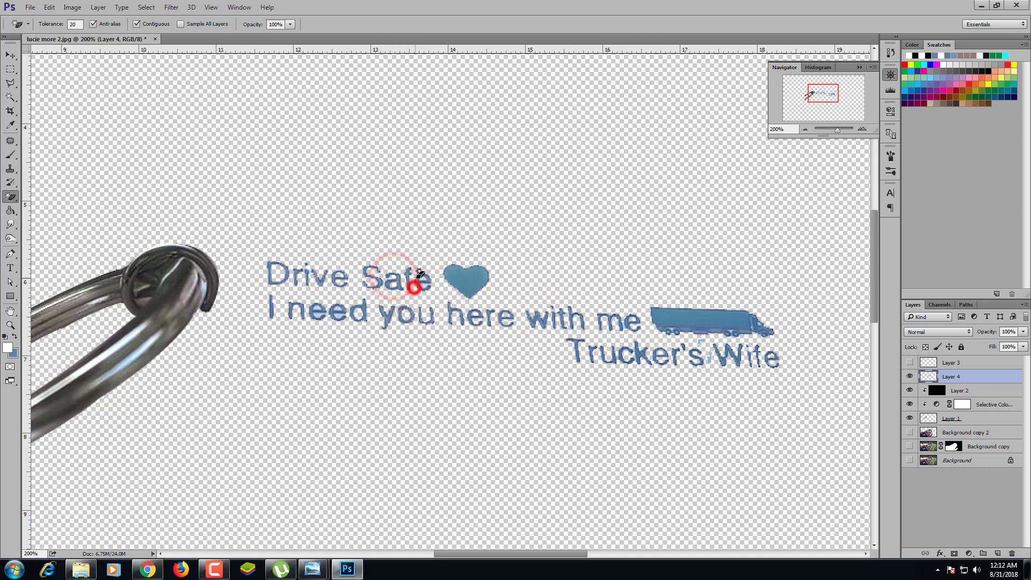
click(423, 280)
click(337, 311)
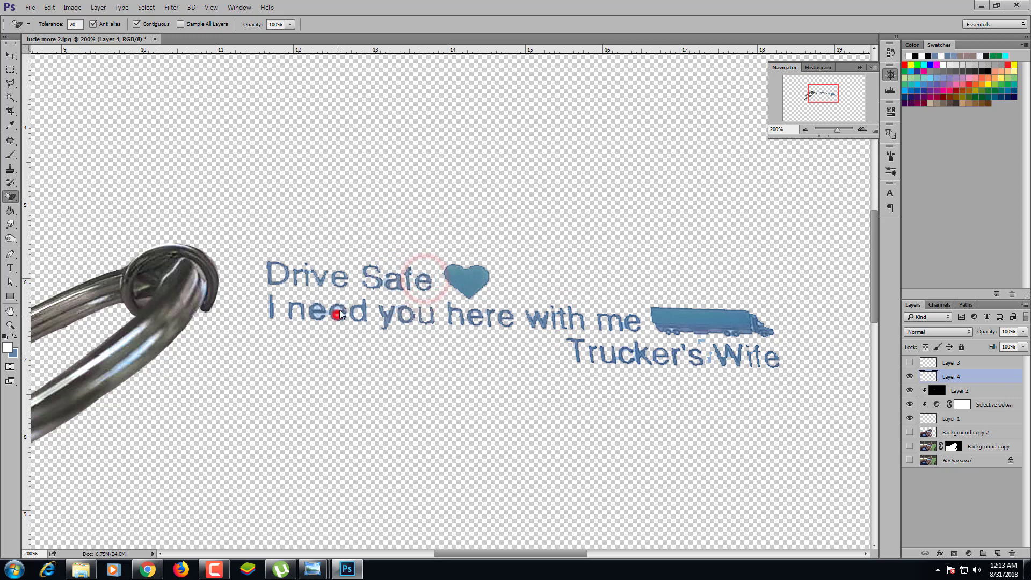
click(317, 309)
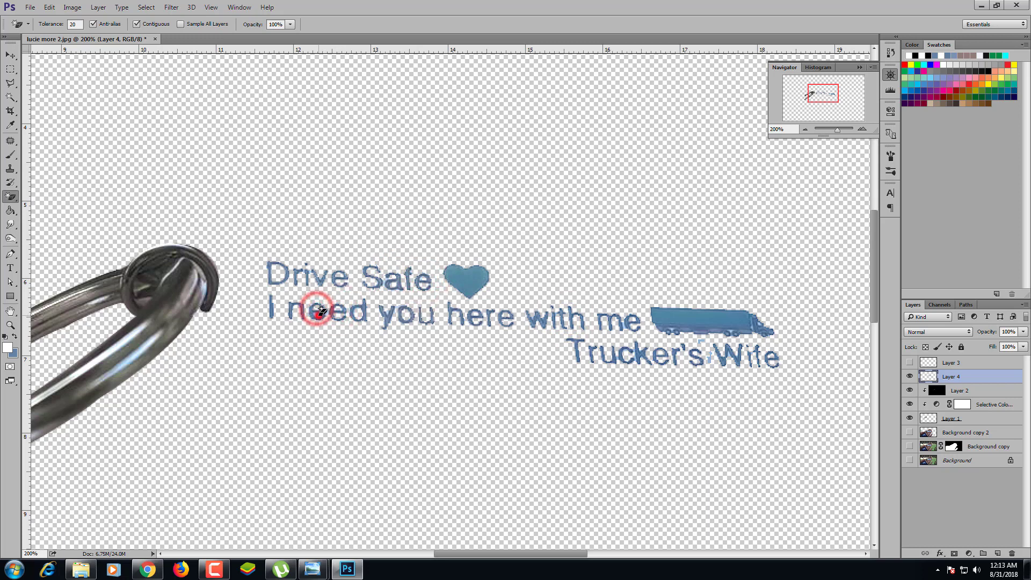
click(707, 359)
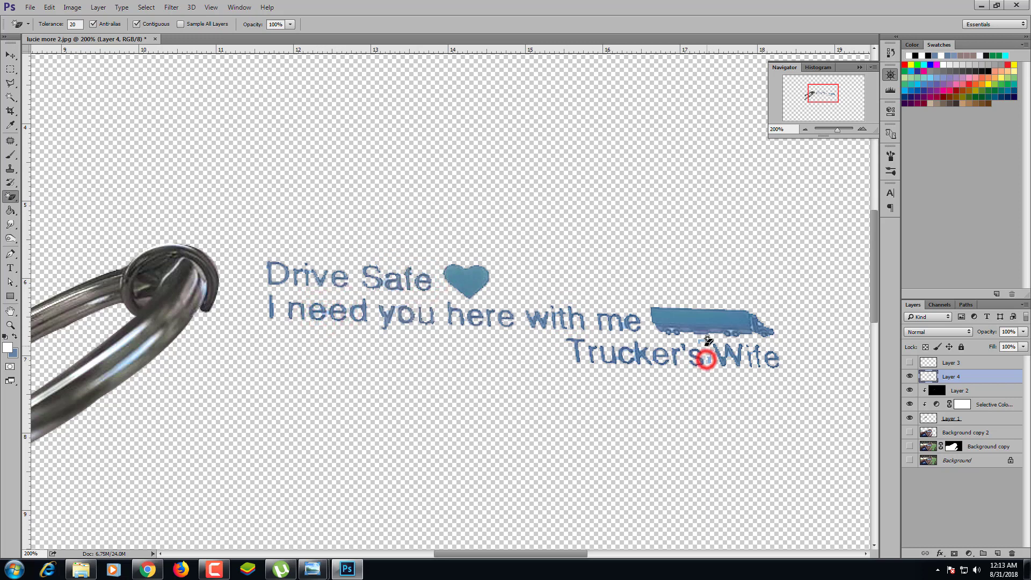
right_click(11, 196)
click(41, 190)
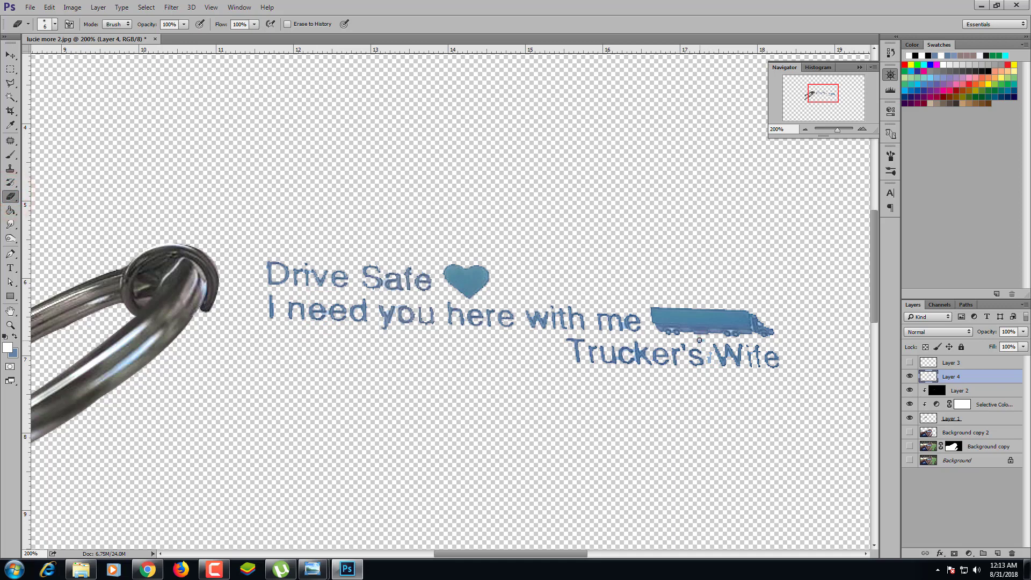
Erase the stray blue speck, show the hand photo, and fill the engraving selection with black.
click(708, 354)
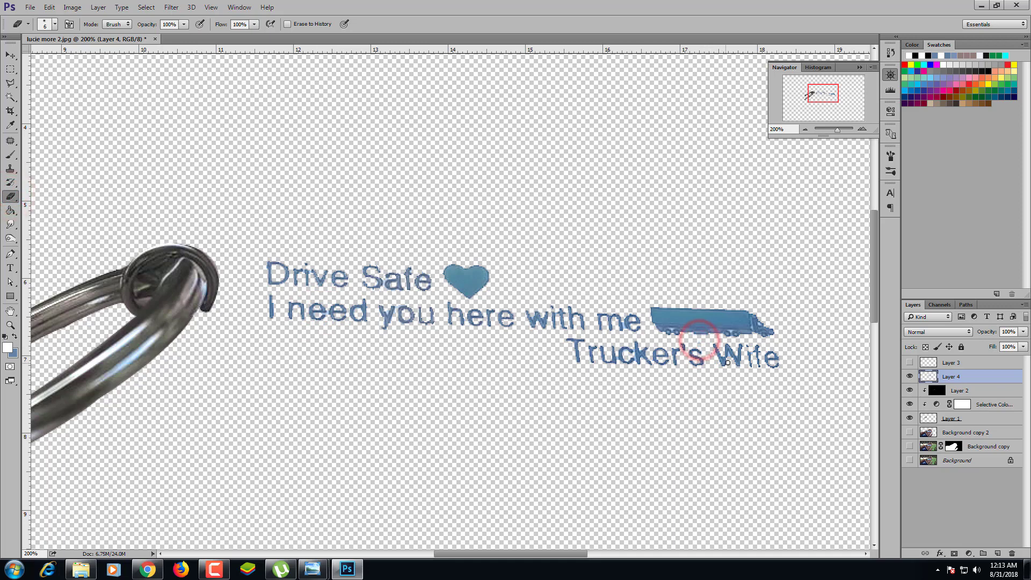
click(806, 129)
click(806, 130)
click(909, 433)
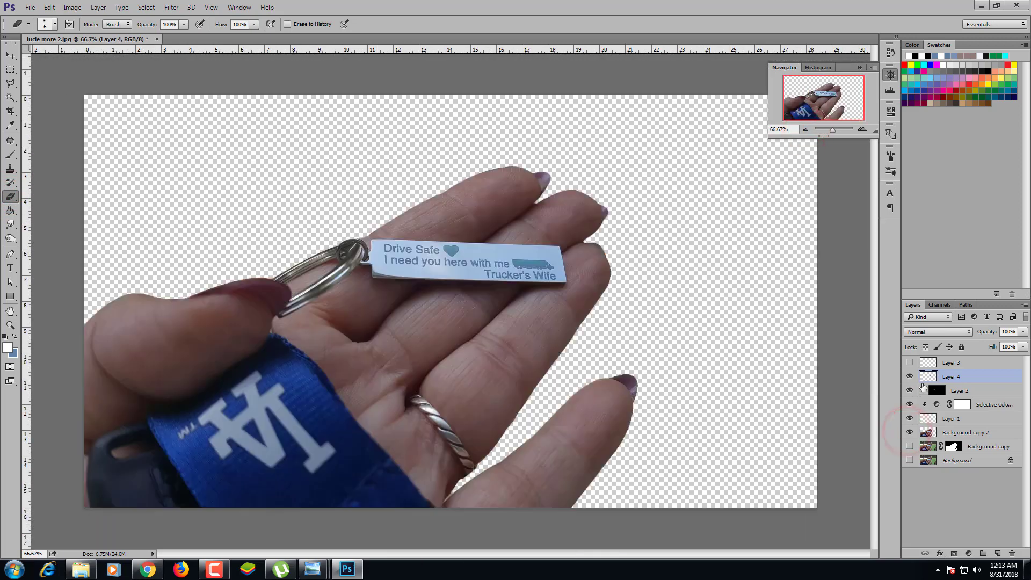
ctrl+click(929, 376)
key(shift+F5)
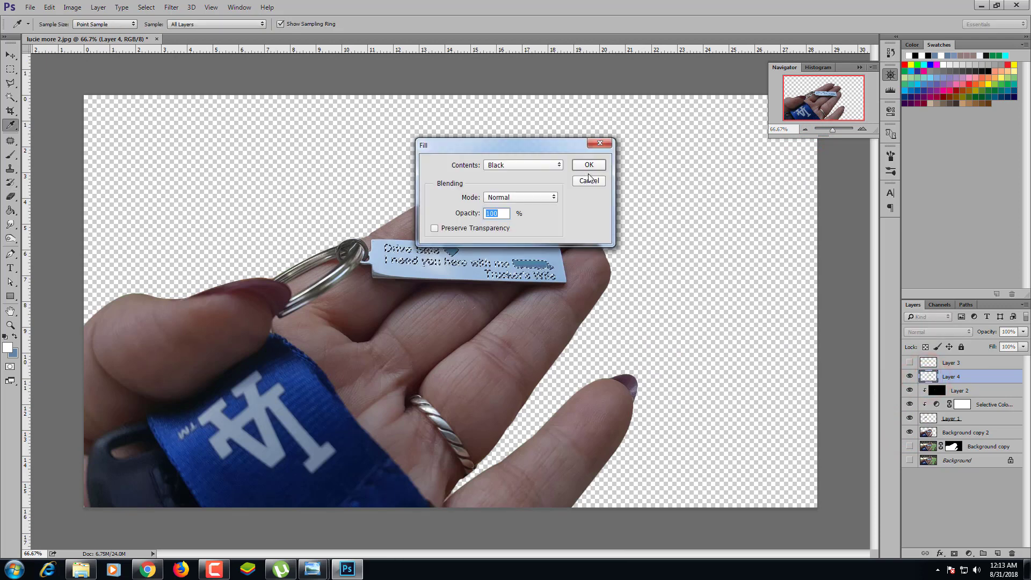
click(593, 166)
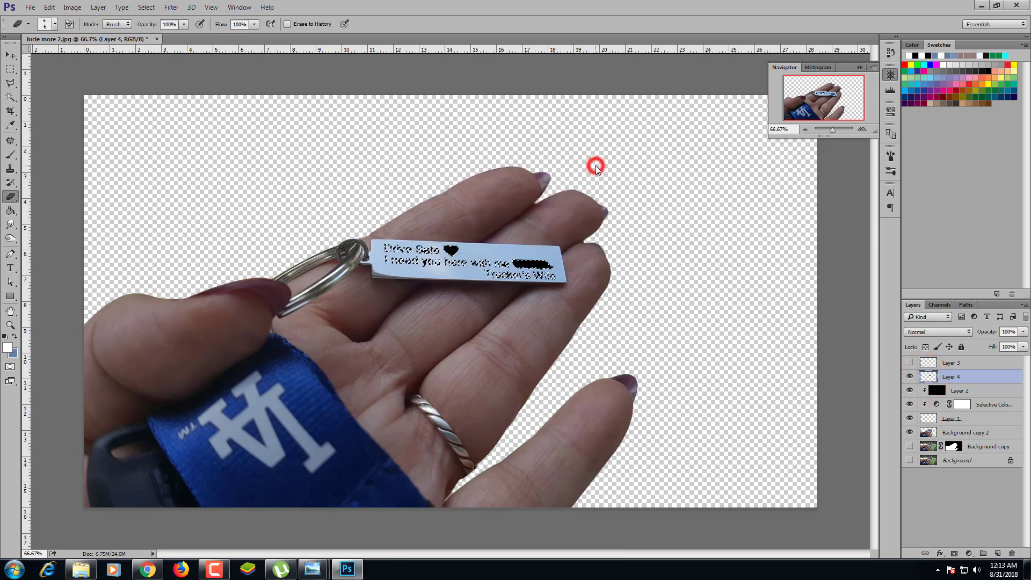
Contract the engraving selection on Layer 3, then deselect.
click(9, 53)
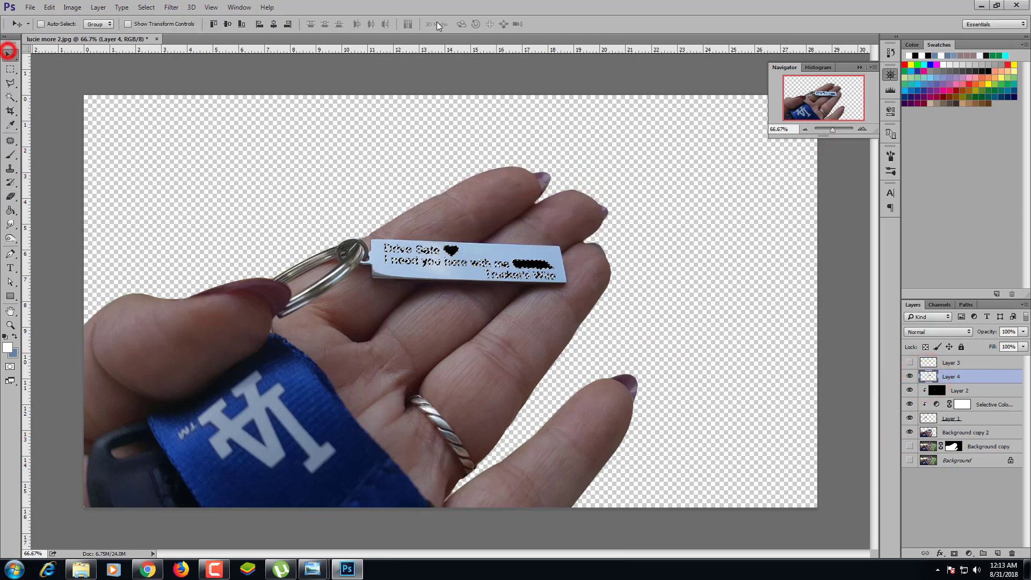
click(975, 363)
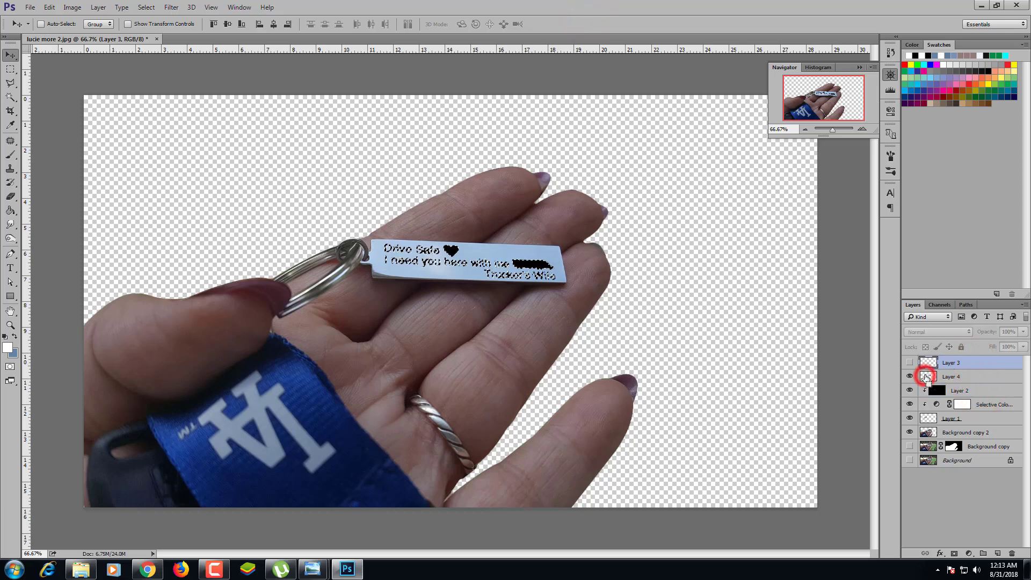
click(146, 7)
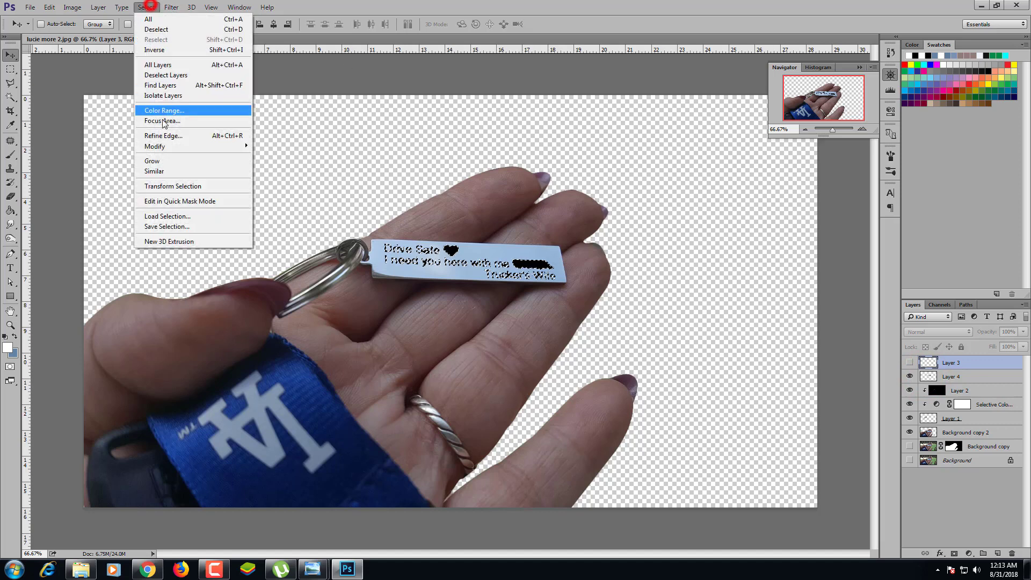
click(285, 176)
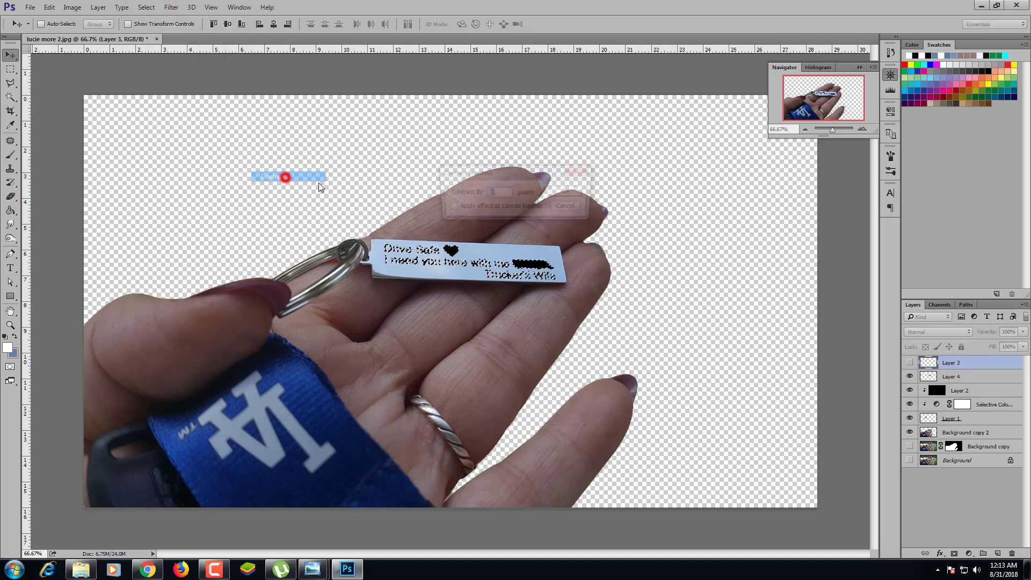
click(569, 190)
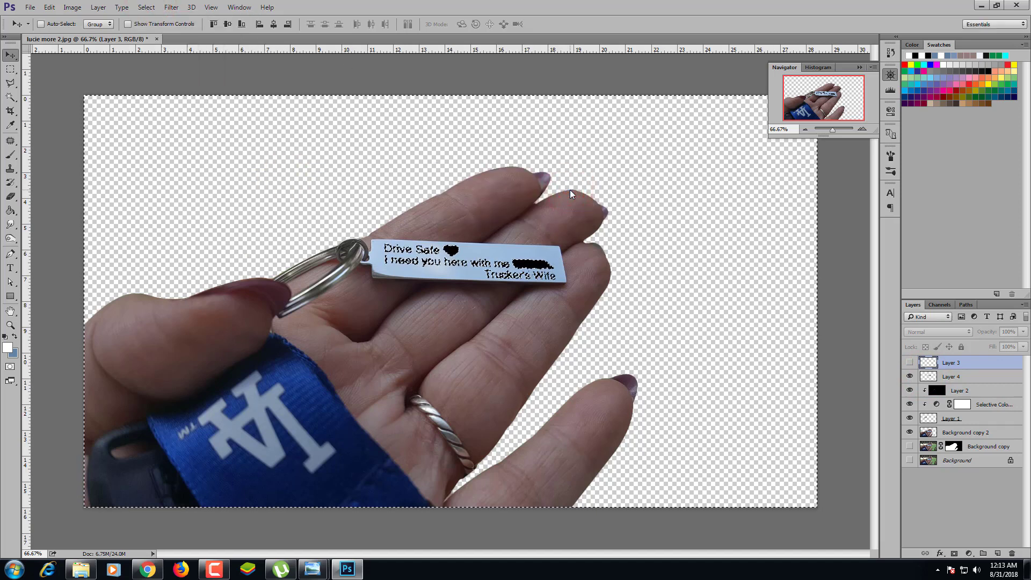
key(ctrl+d)
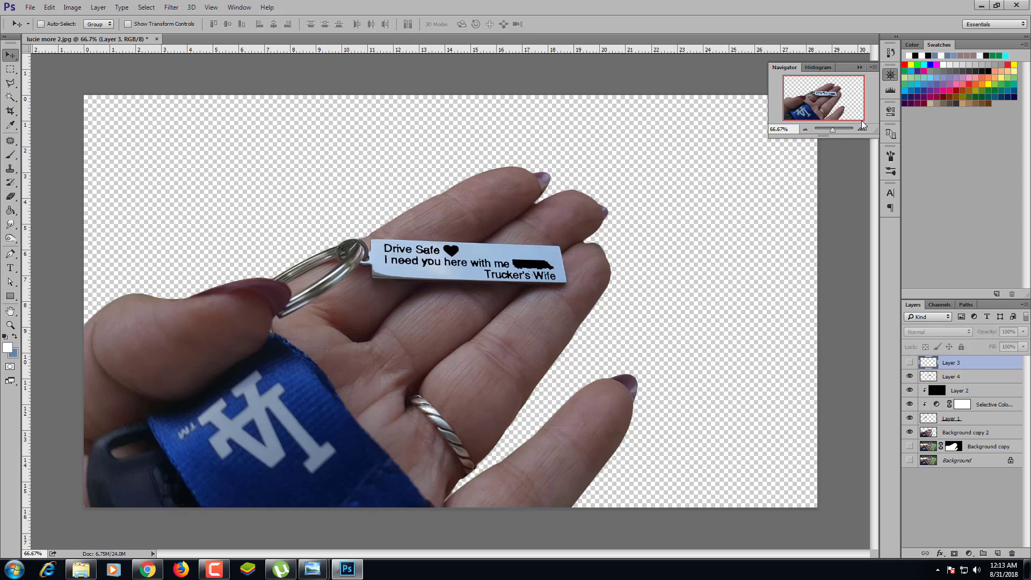
click(861, 128)
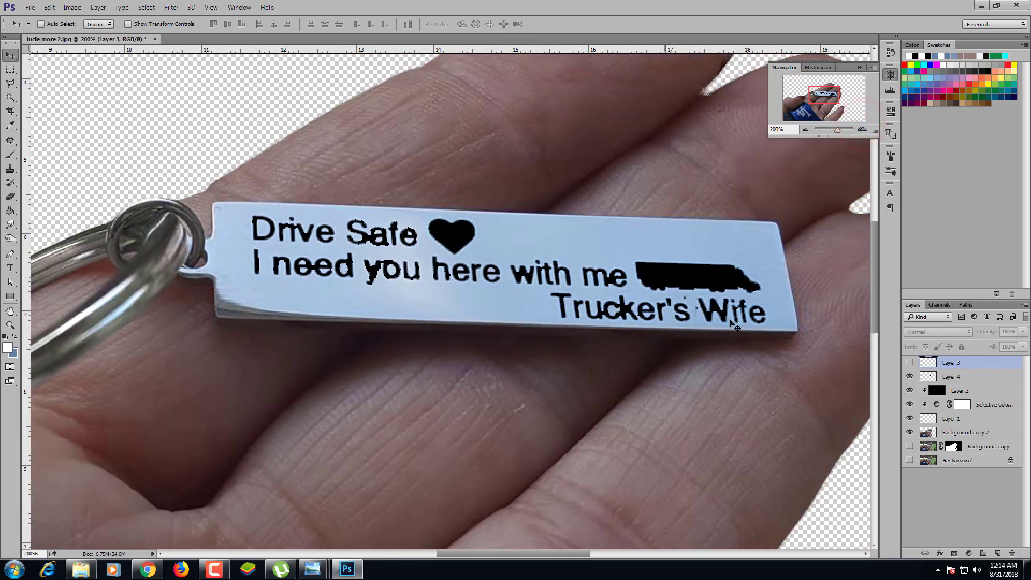
Show the blue text Layer 4 and lower its opacity to 43%.
click(911, 377)
click(910, 376)
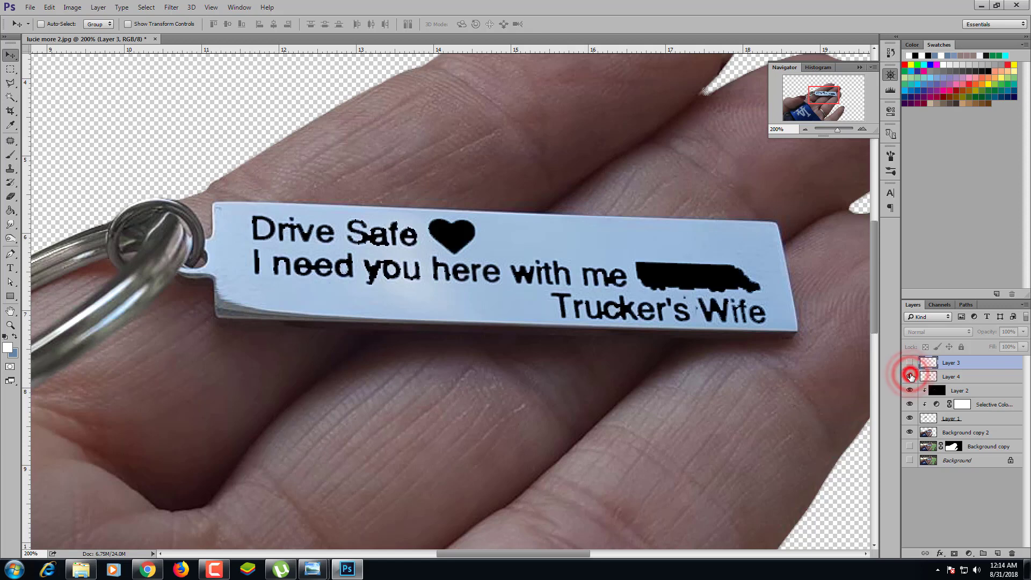
click(910, 376)
click(950, 377)
click(1023, 331)
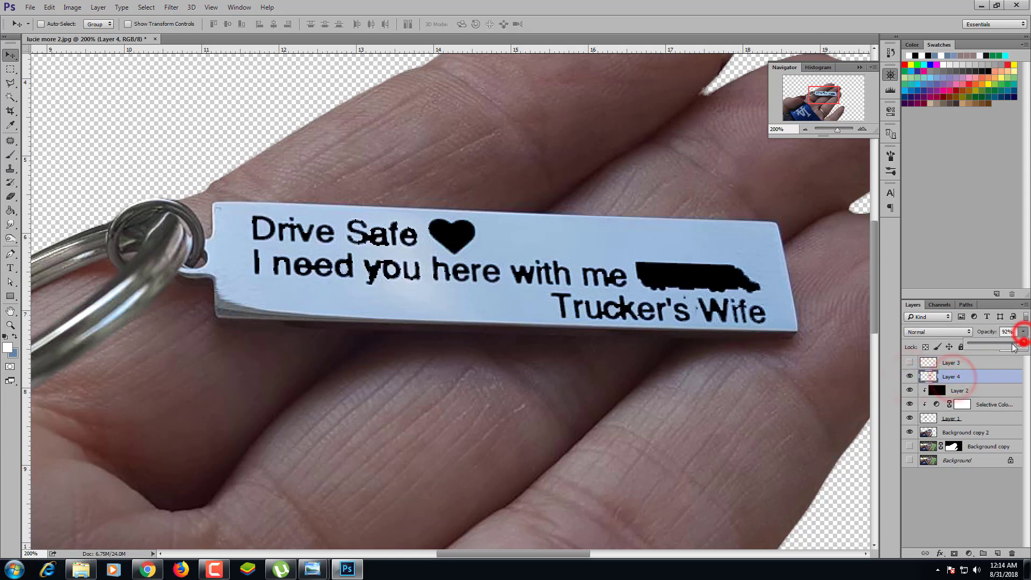
drag(1022, 344, 1002, 351)
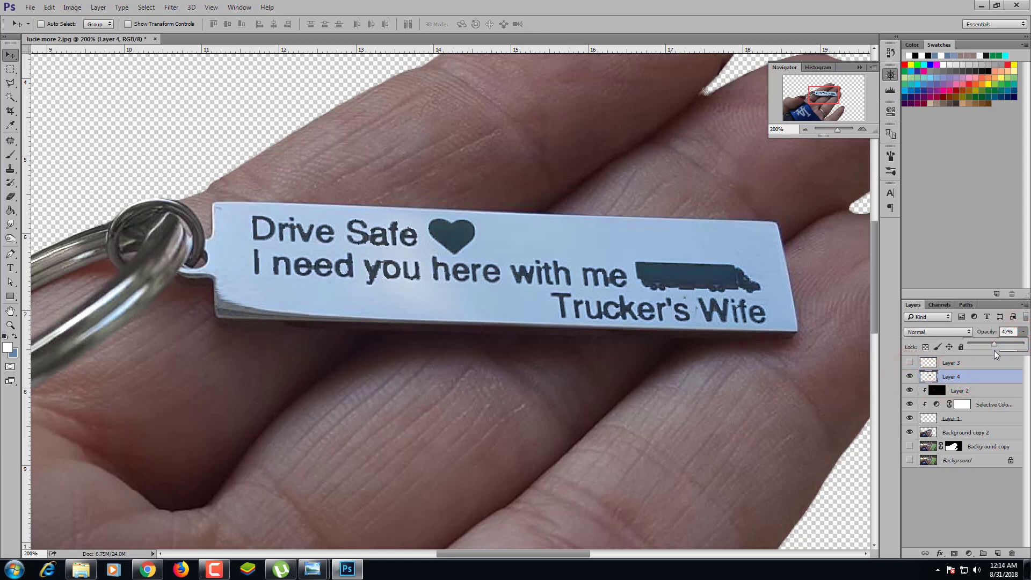
Add a layer mask to Layer 4 and brush it at 54% flow over Drive, Safe, Wife and Trucker's.
click(954, 554)
click(9, 156)
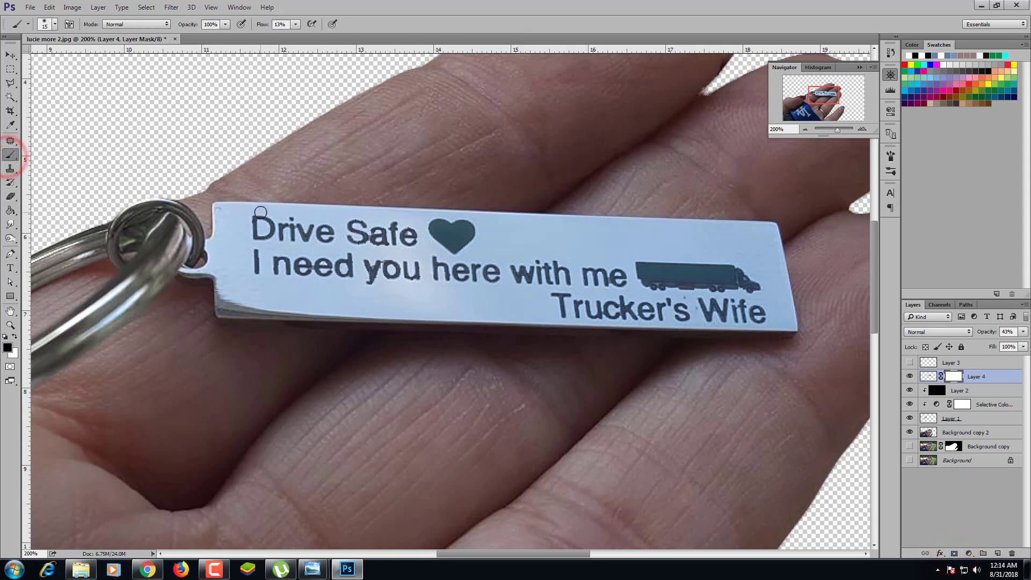
click(249, 219)
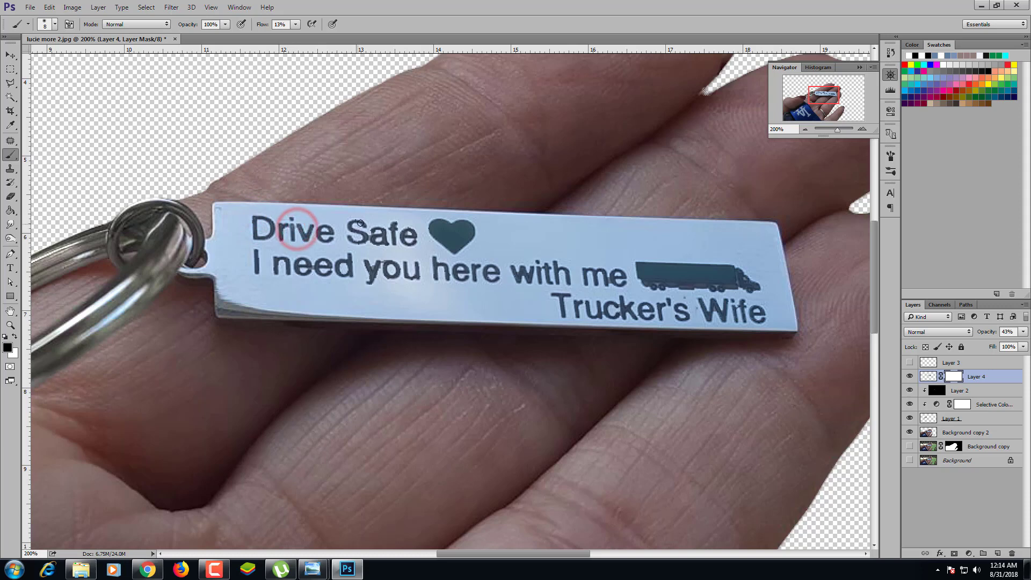
drag(295, 24, 318, 35)
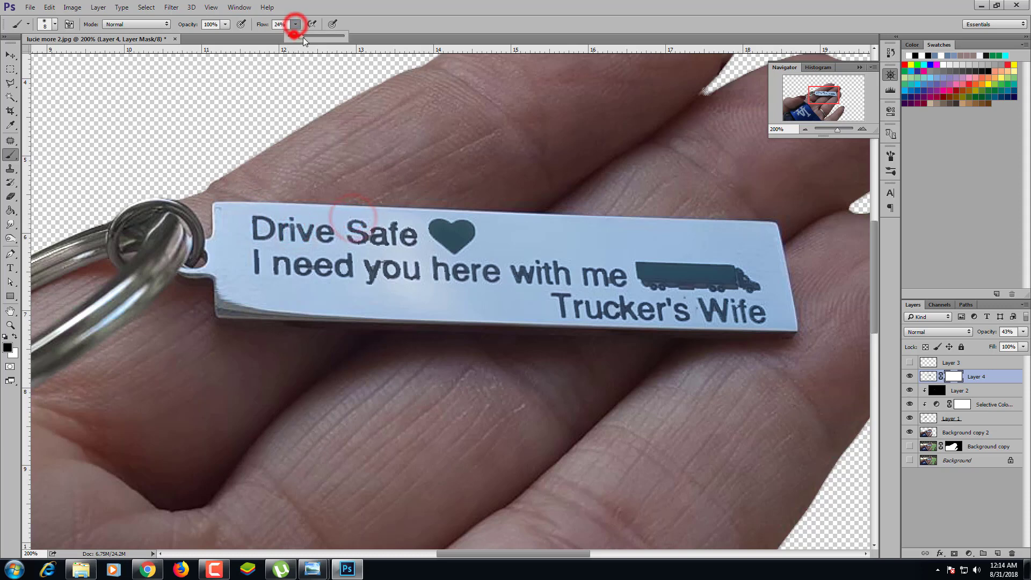
click(356, 220)
click(372, 223)
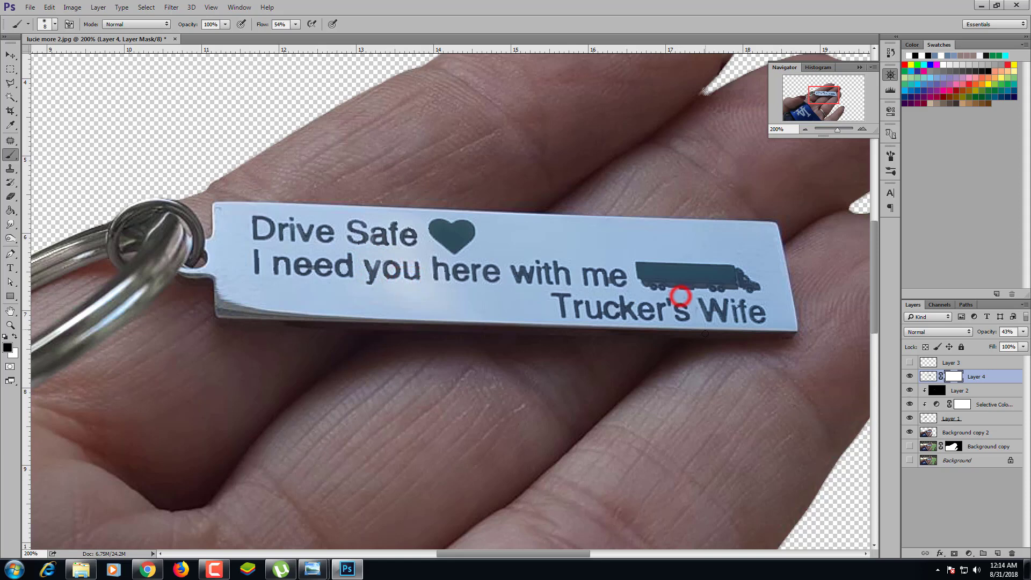
click(762, 327)
click(605, 335)
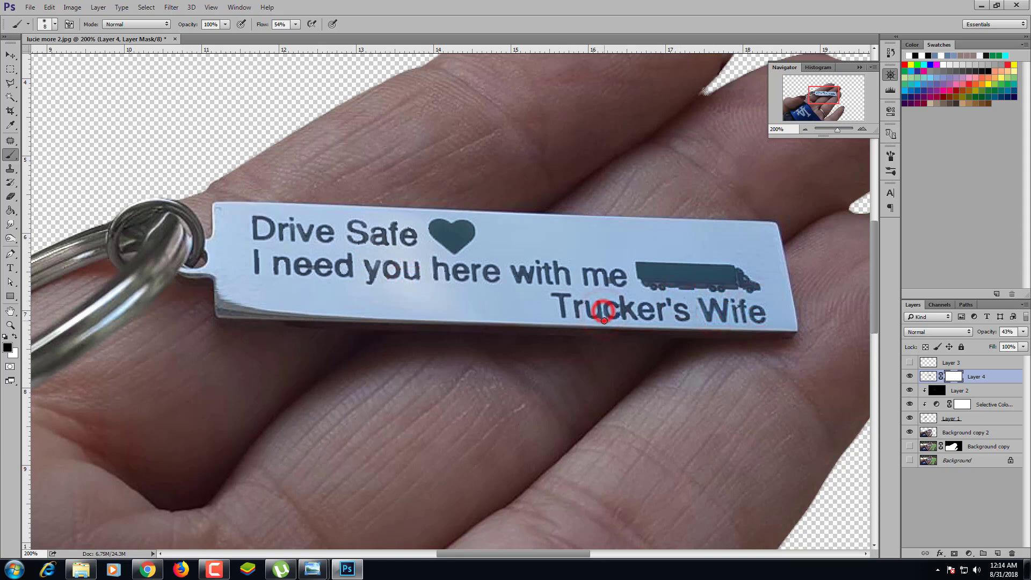
click(806, 131)
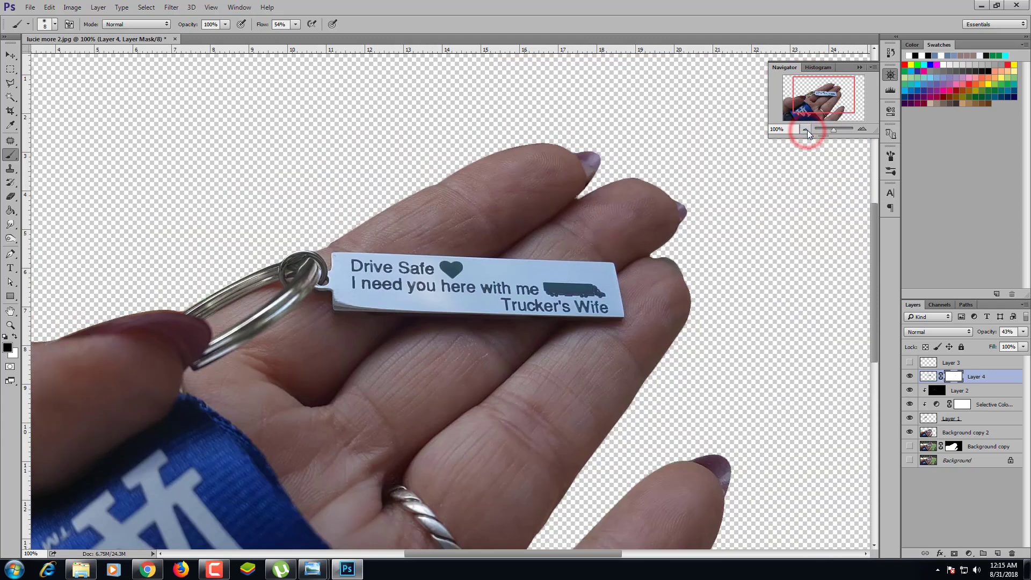
Add a white Solid Color fill layer above Background copy behind the hand.
click(805, 130)
click(863, 69)
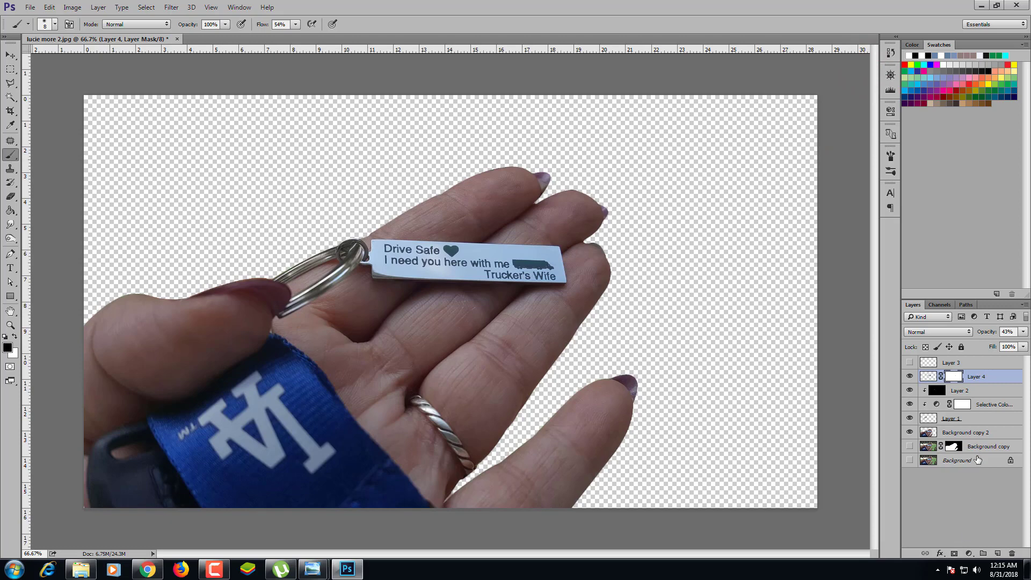
click(975, 446)
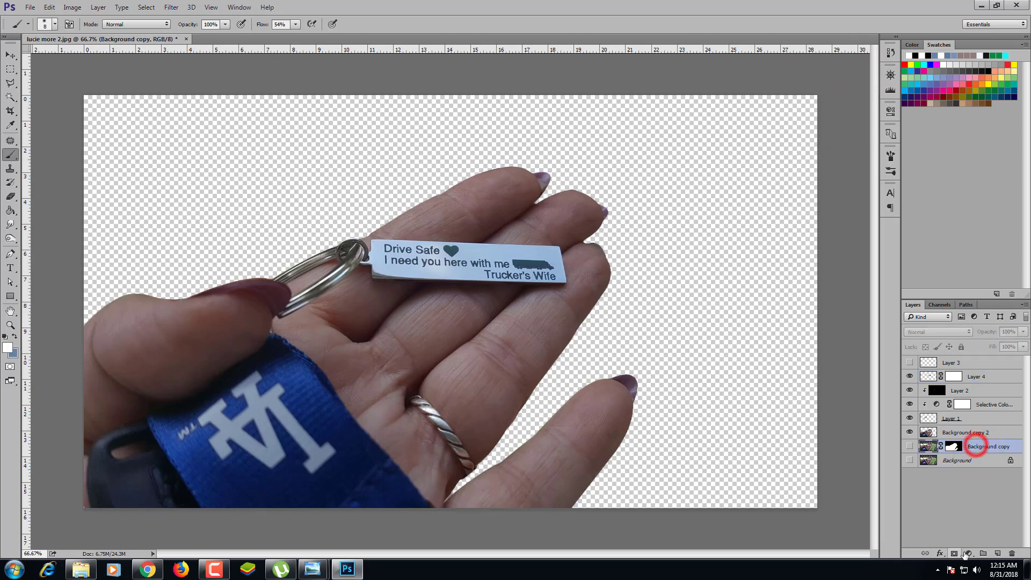
click(966, 553)
click(966, 318)
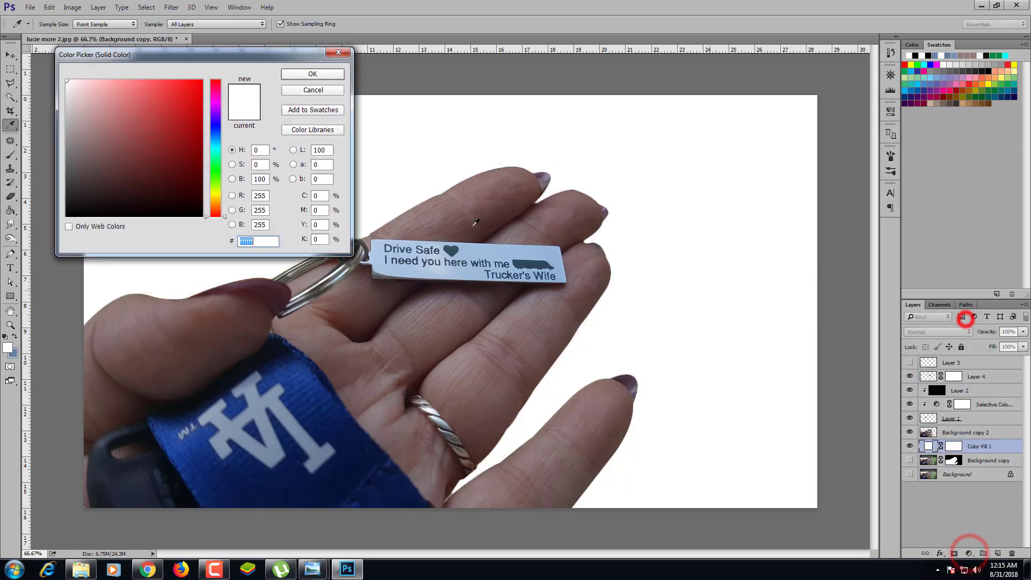
click(319, 74)
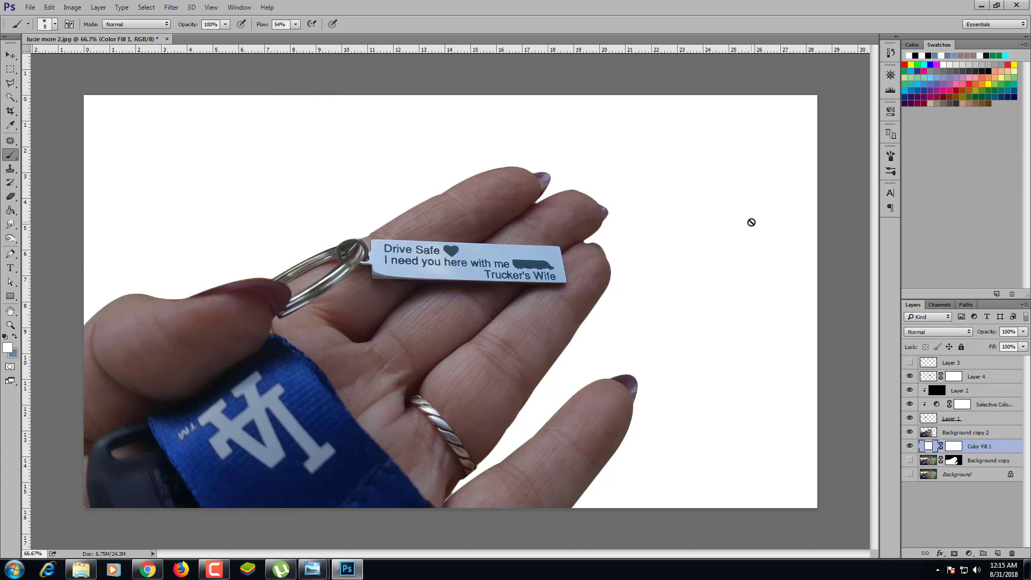
Add a Brightness/Contrast adjustment above Layer 3 with brightness 71 and contrast 39.
click(983, 362)
click(968, 554)
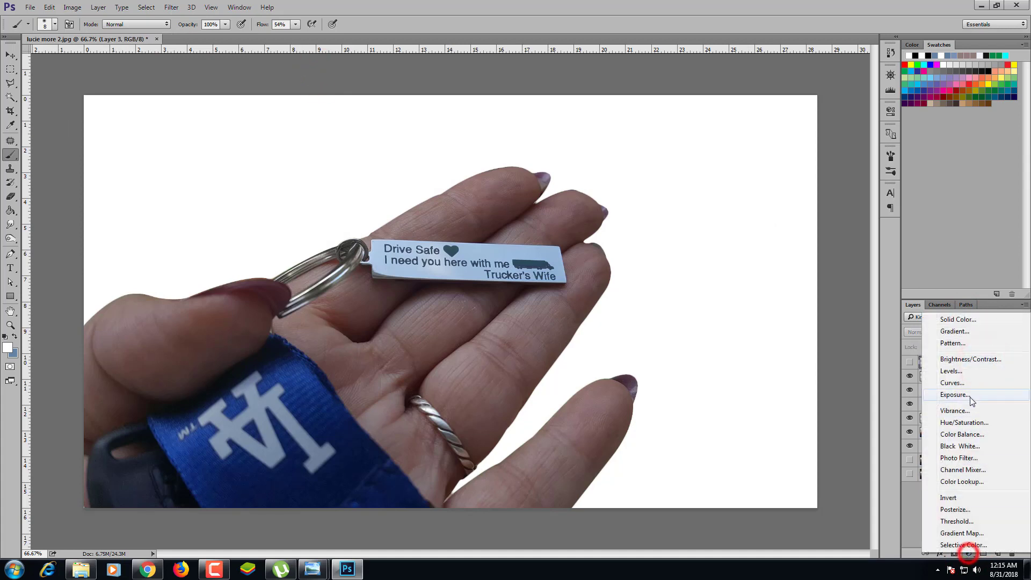
click(968, 362)
mouse_move(799, 163)
mouse_down()
mouse_move(829, 172)
mouse_move(819, 188)
mouse_up()
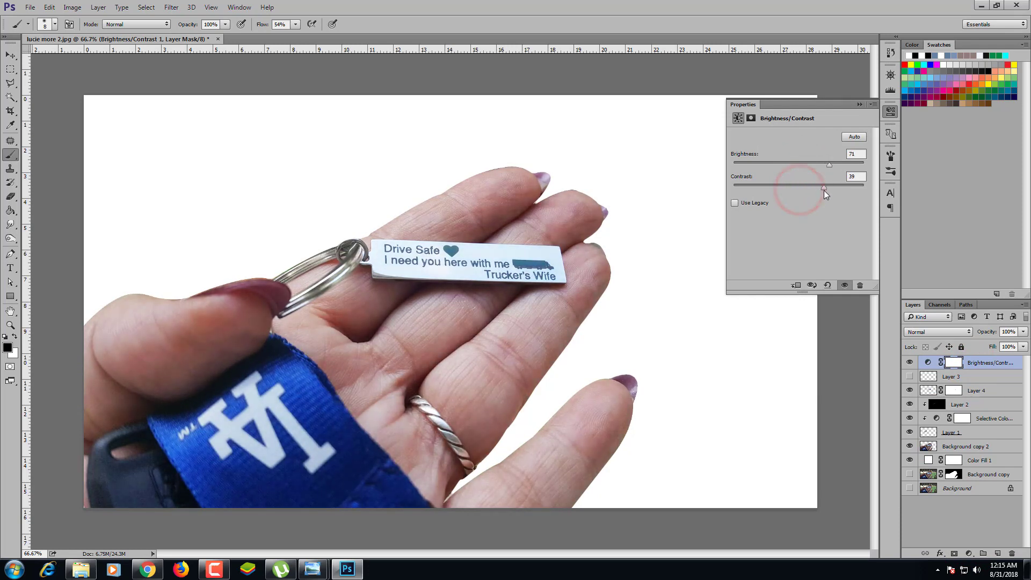
click(858, 105)
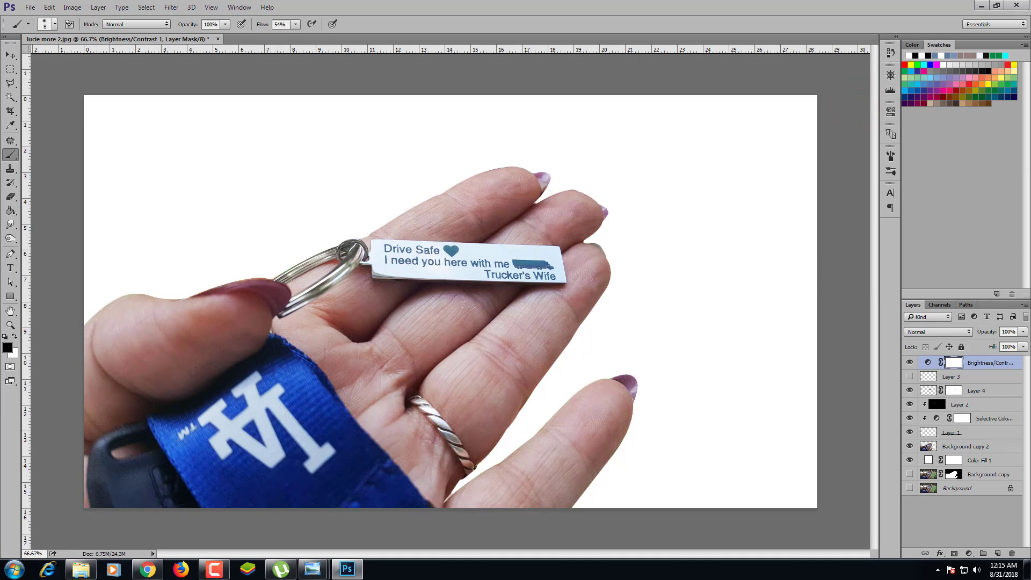
click(213, 569)
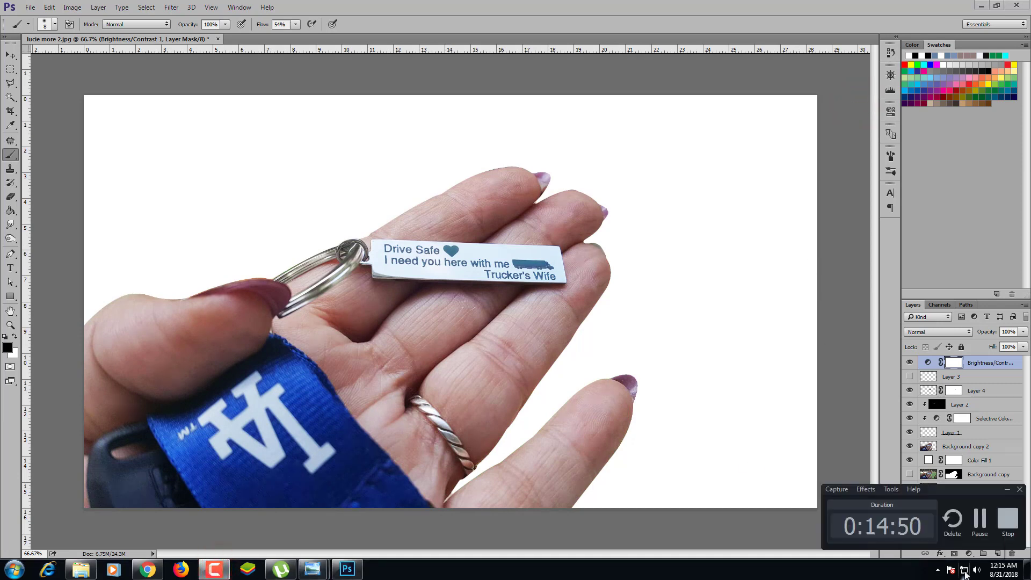